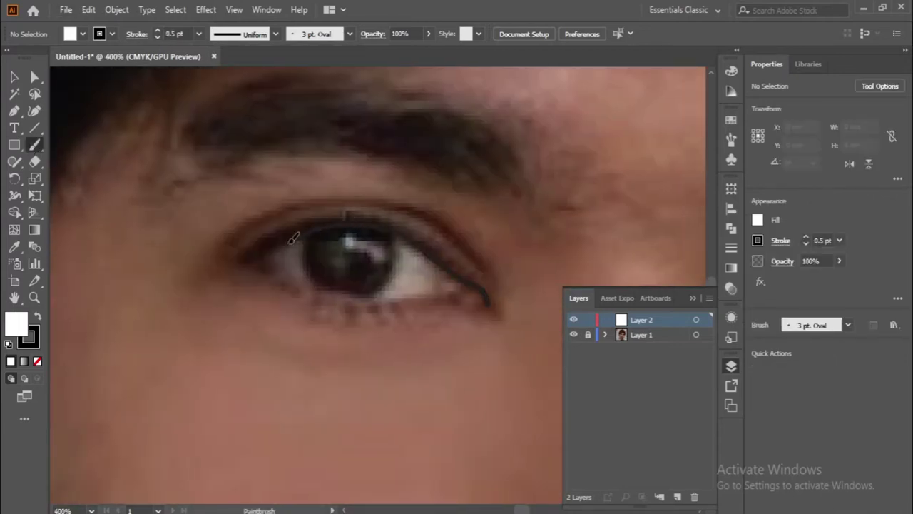
- Trace the upper eyelids of both eyes in black brush strokes
drag(231, 260, 489, 305)
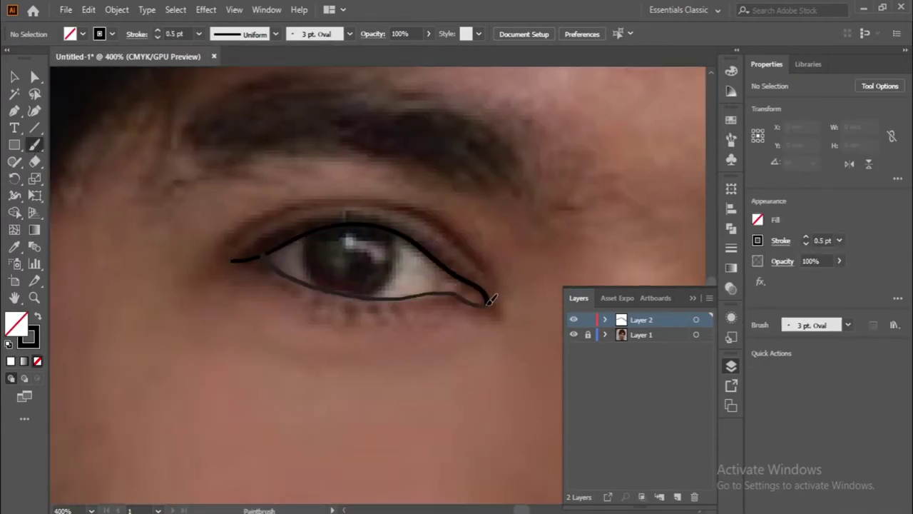
scroll(490, 300, up, 2)
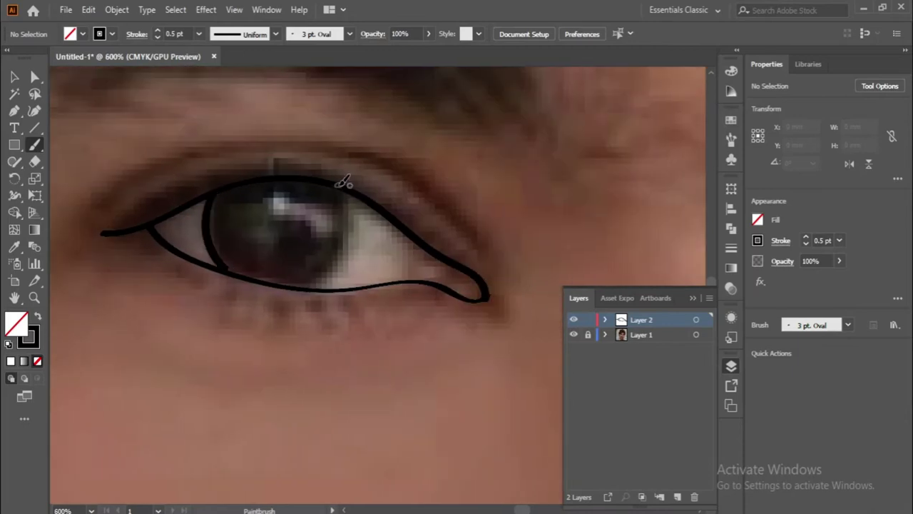
key(ctrl+minus)
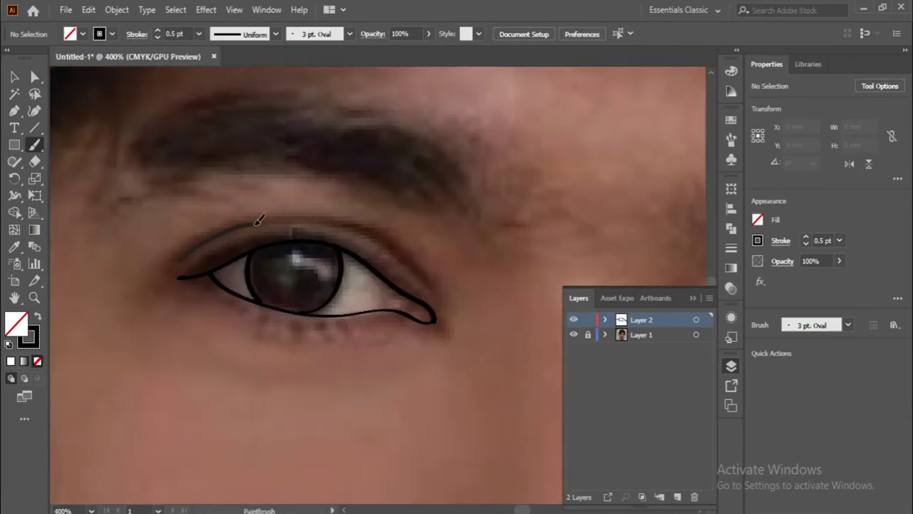
scroll(400, 251, down, 3)
scroll(236, 275, up, 3)
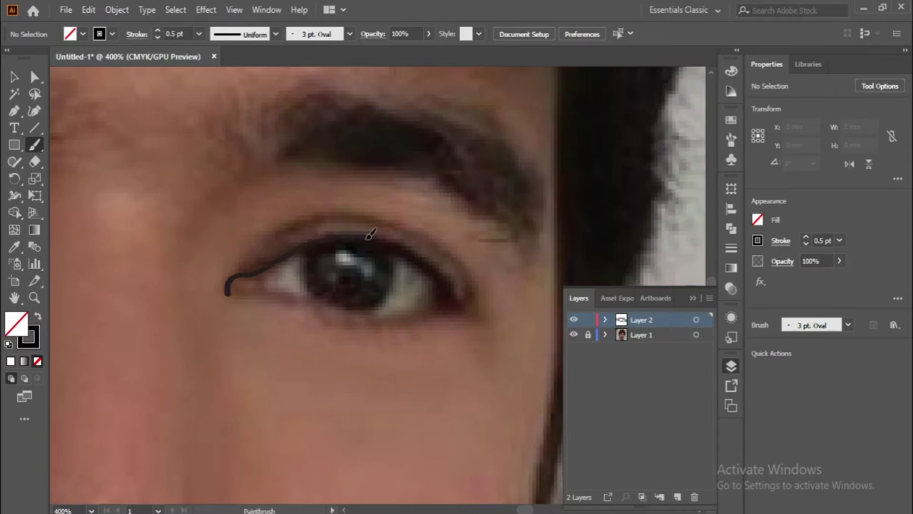
drag(474, 302, 231, 272)
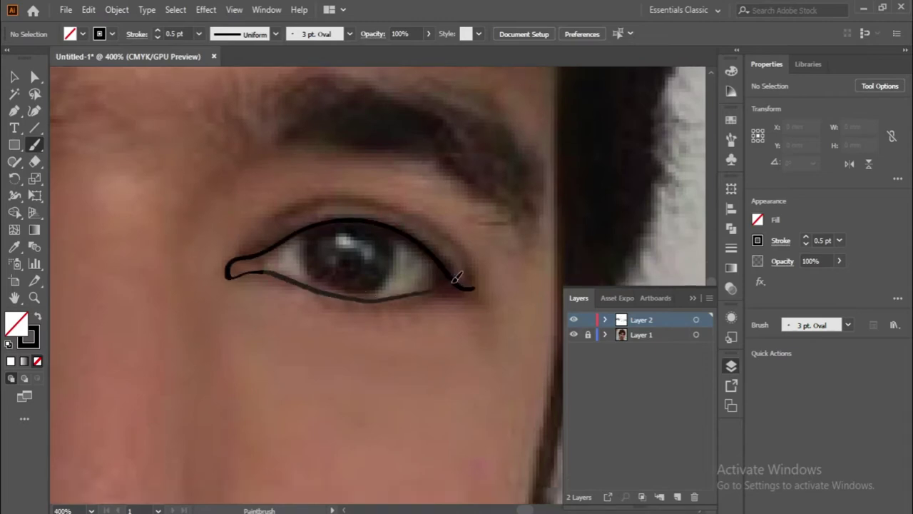
key(ctrl+z)
- Trace the lower eyelid in black, redoing the misdrawn stroke
key(ctrl+plus)
mouse_move(416, 312)
mouse_down()
mouse_move(377, 306)
mouse_move(460, 289)
mouse_up()
scroll(407, 249, right, 5)
key(ctrl+z)
scroll(149, 265, left, 4)
scroll(321, 307, down, 5)
scroll(291, 335, up, 6)
- Brush the iris outline inside the eye and the crease above it
key(v)
click(232, 381)
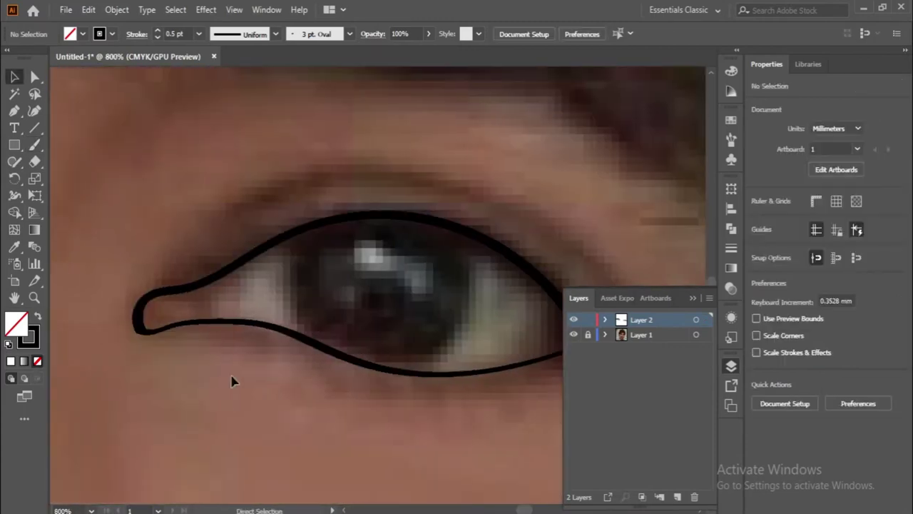
scroll(228, 342, right, 3)
key(b)
drag(206, 292, 203, 337)
scroll(322, 223, right, 1)
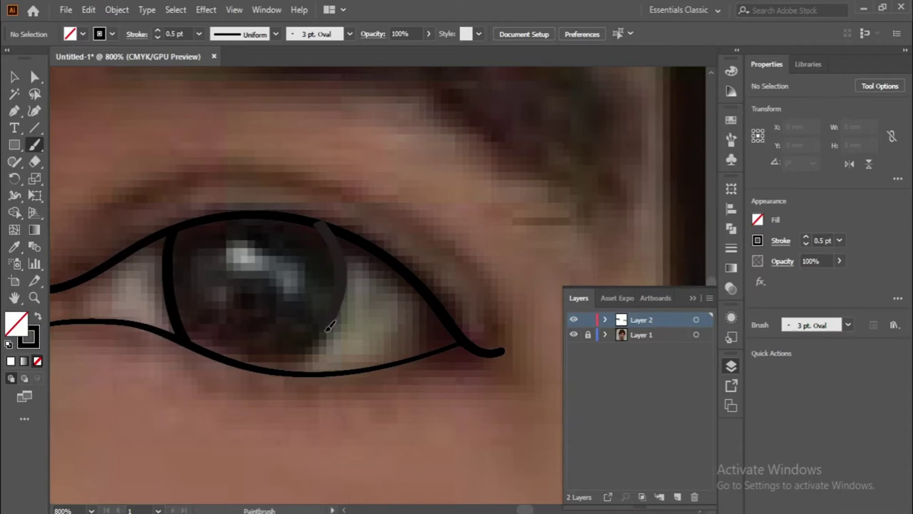
scroll(310, 286, down, 2)
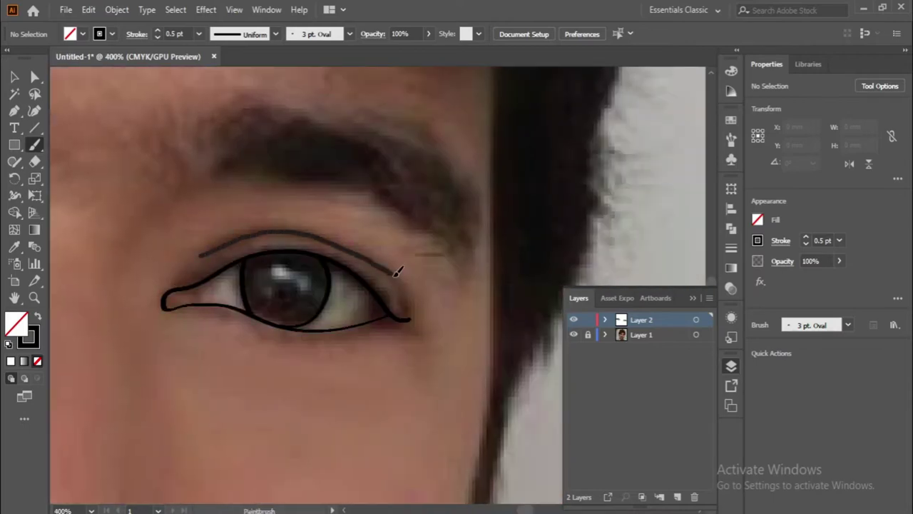
drag(398, 272, 399, 274)
scroll(428, 278, down, 4)
scroll(278, 268, up, 5)
key(n)
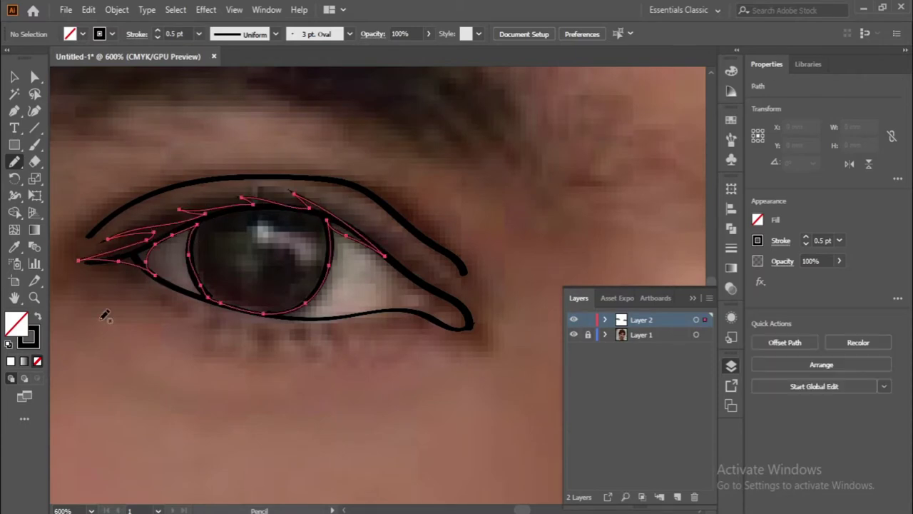
- Swap fill and stroke so the pencil eyeliner fills solid black
scroll(102, 316, down, 3)
key(shift+x)
scroll(230, 320, up, 3)
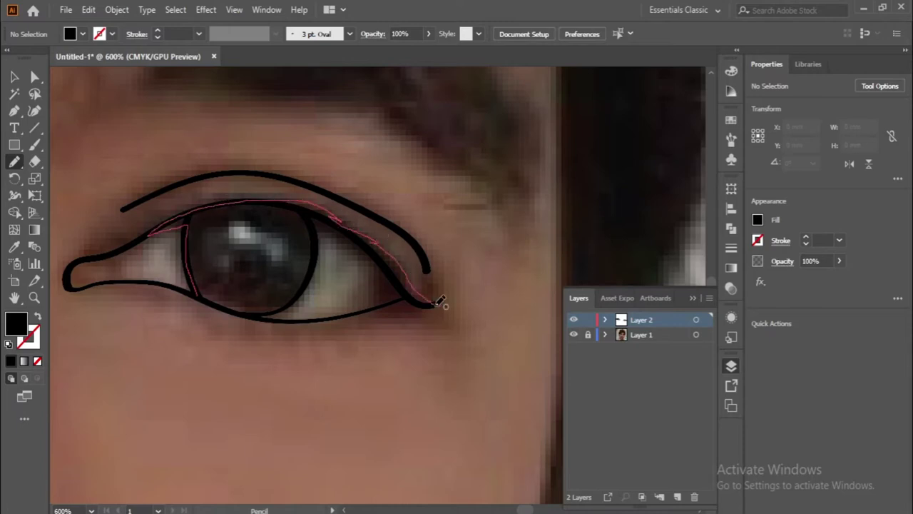
- Raise and reshape the eyeliner's outer tip, then begin the eyebrow outline
key(ctrl+a)
scroll(285, 285, up, 3)
key(a)
click(489, 289)
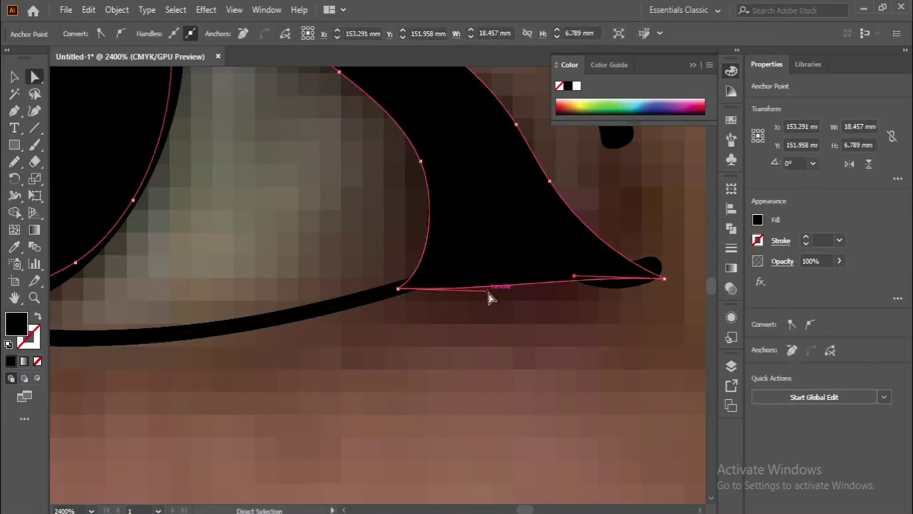
drag(664, 278, 668, 264)
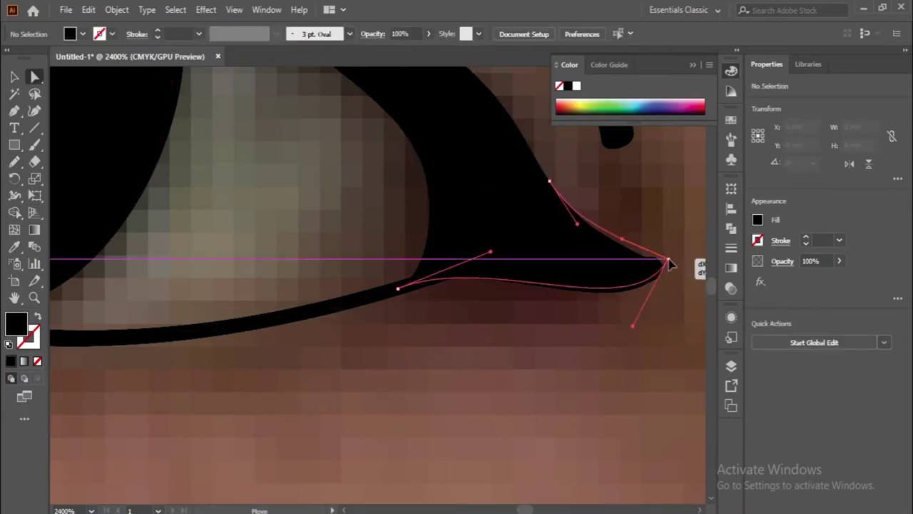
scroll(347, 336, down, 5)
scroll(402, 387, down, 5)
scroll(230, 285, up, 3)
key(n)
drag(420, 295, 447, 322)
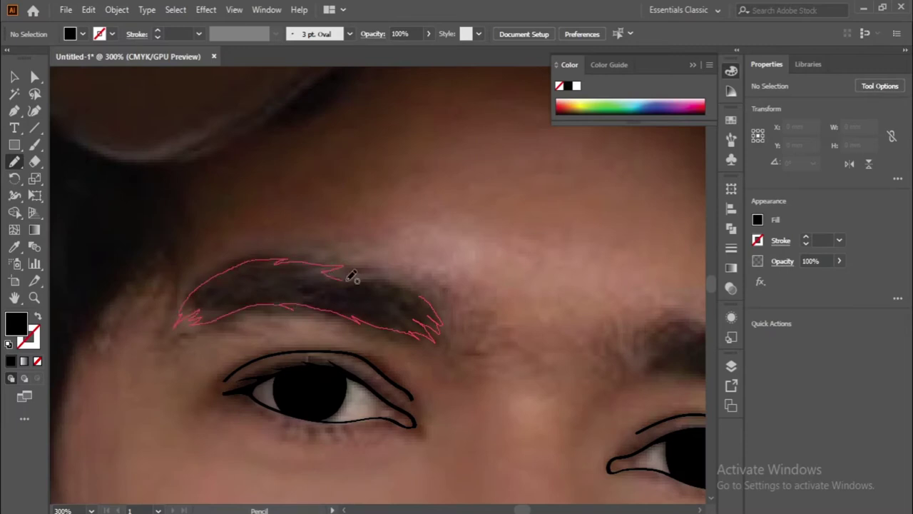
- Close both eyebrow outlines as solid black shapes
drag(352, 277, 342, 272)
scroll(300, 277, right, 5)
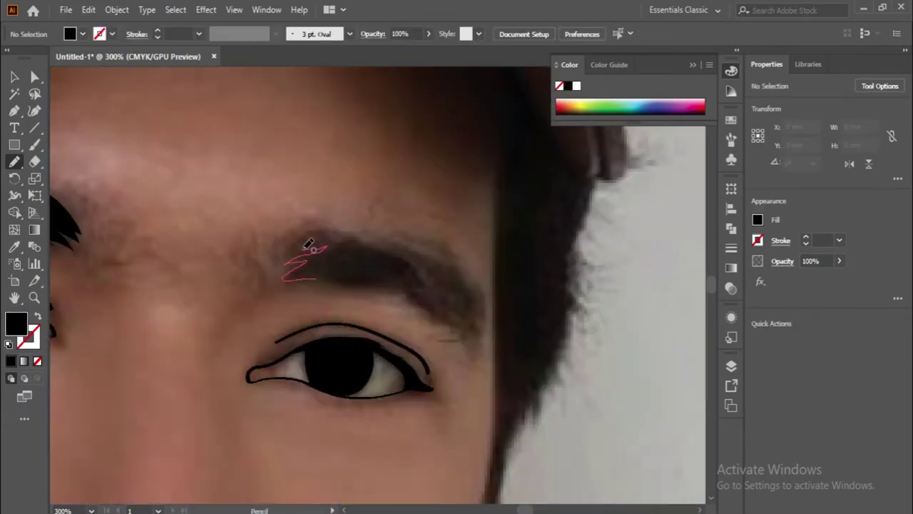
drag(429, 305, 289, 275)
- Draw an ellipse pupil and a short lash under the lower eyelid
key(ctrl+0)
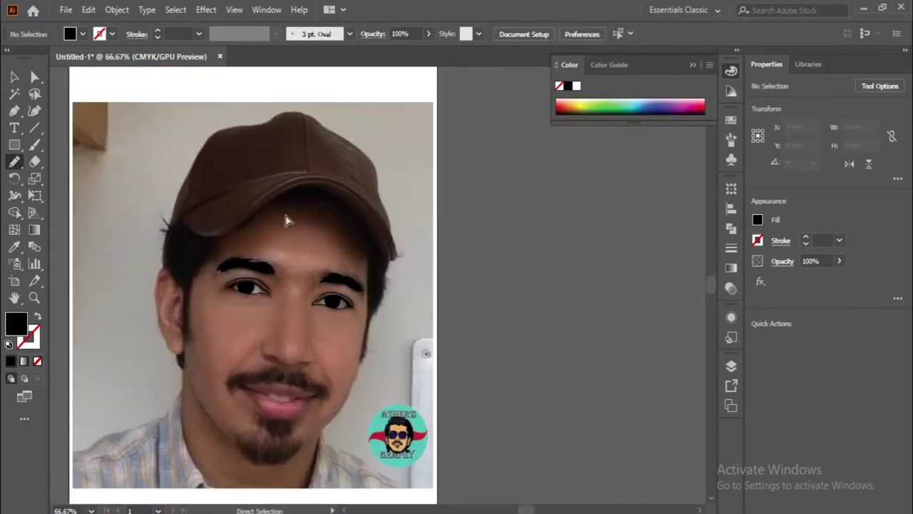
key(l)
drag(159, 118, 336, 118)
scroll(274, 162, up, 3)
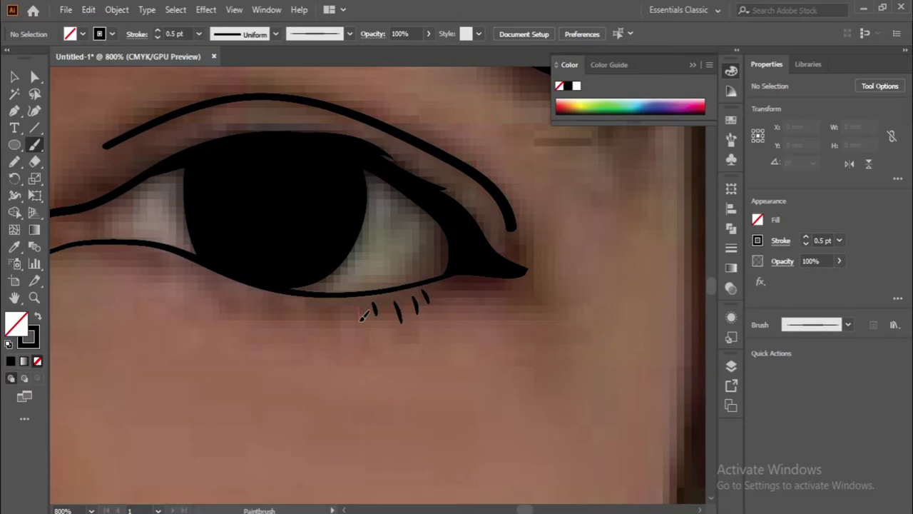
drag(378, 319, 378, 308)
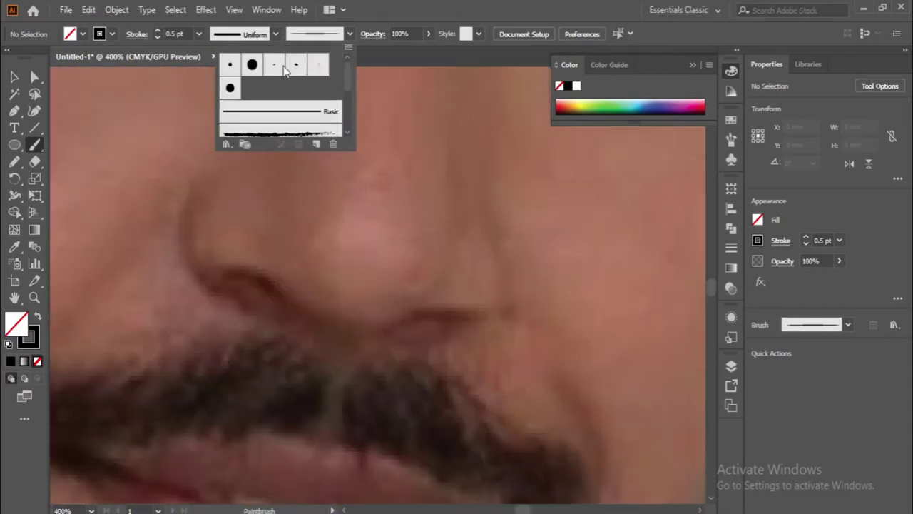
- Paint the left nostril curves with the 3 pt. Oval brush
click(274, 92)
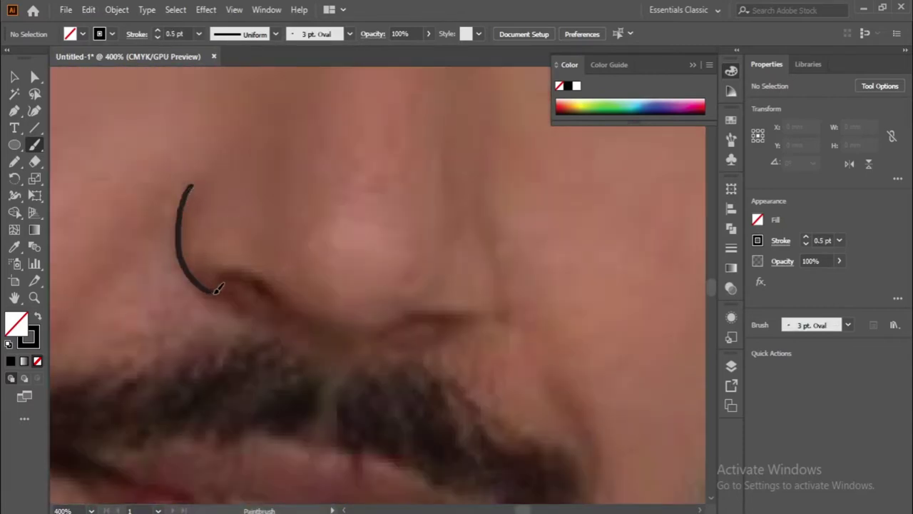
key(ctrl+plus)
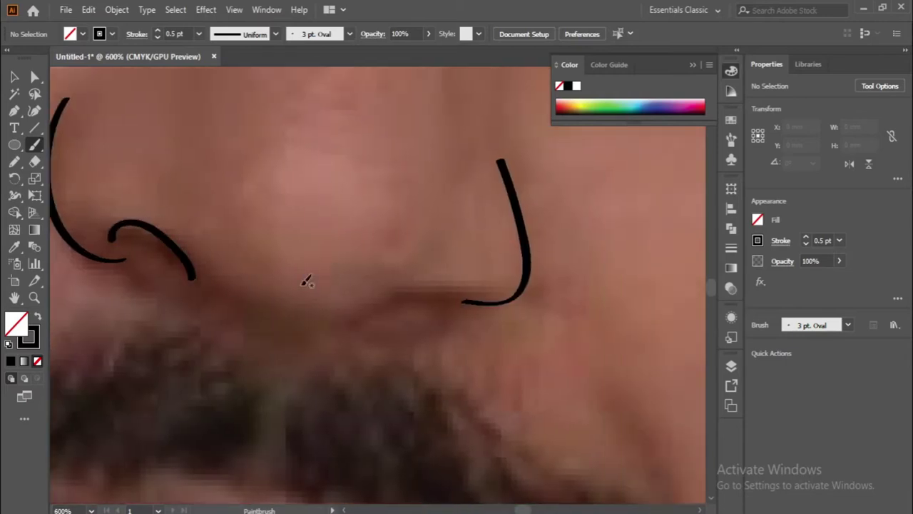
key(ctrl+plus)
key(ctrl+plus)
key(ctrl+z)
drag(250, 282, 257, 287)
- Draw the curve under the right nostril and review the whole nose
key(ctrl+minus)
key(ctrl+plus)
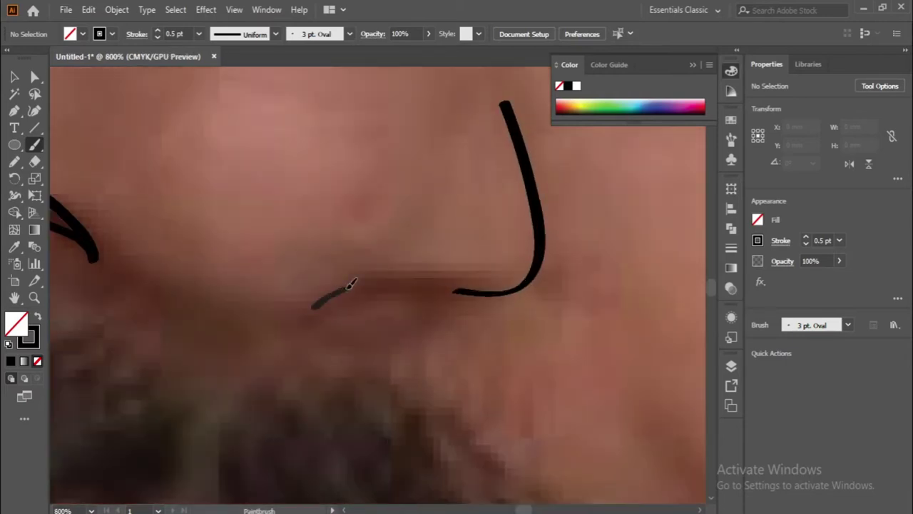
key(ctrl+plus)
mouse_move(171, 285)
mouse_down()
mouse_move(301, 265)
mouse_move(542, 251)
mouse_up()
key(ctrl+minus)
key(ctrl+minus)
key(ctrl+minus)
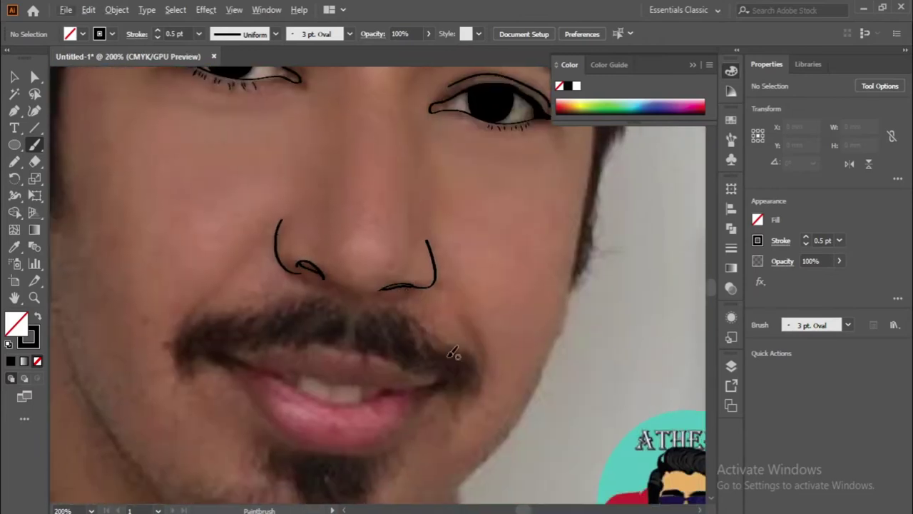
key(ctrl+plus)
key(ctrl+plus)
key(ctrl+minus)
key(ctrl+minus)
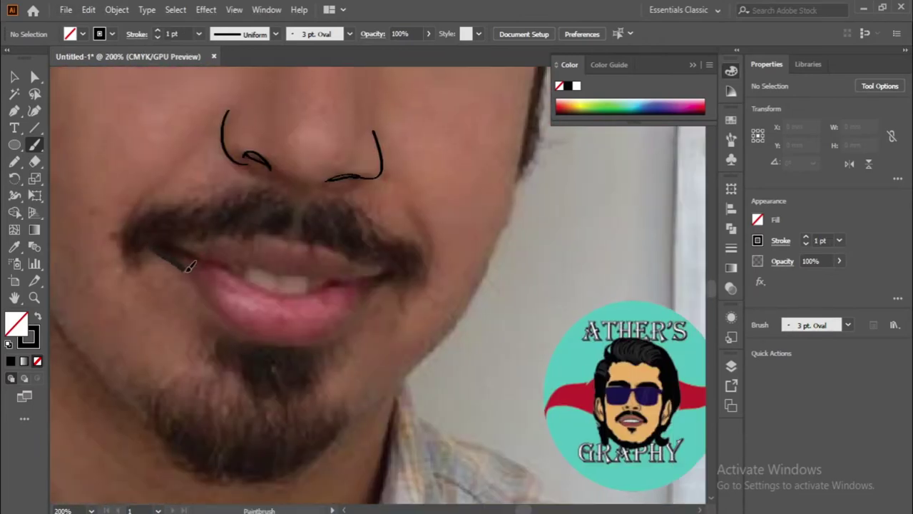
- Drag anchors to refine the curve of the lower-lip outline
key(ctrl+plus)
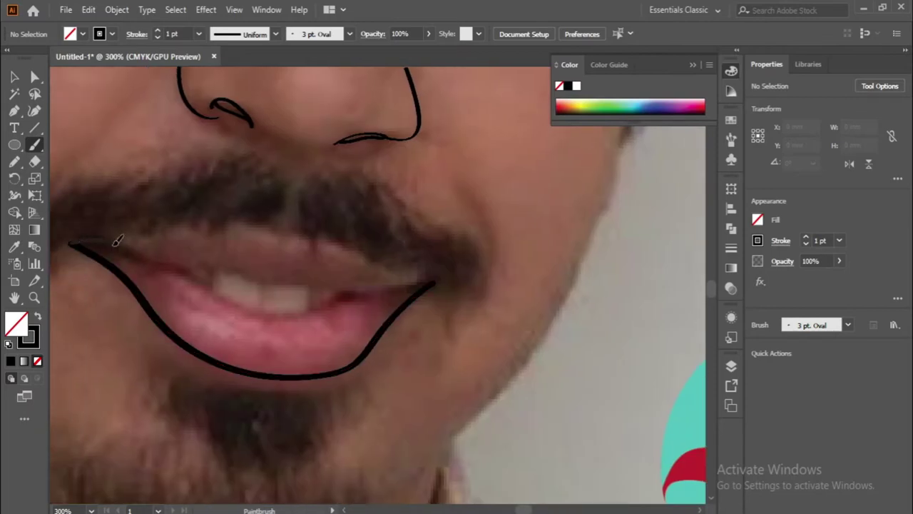
key(ctrl+plus)
key(ctrl+plus)
key(ctrl+plus)
drag(316, 320, 362, 275)
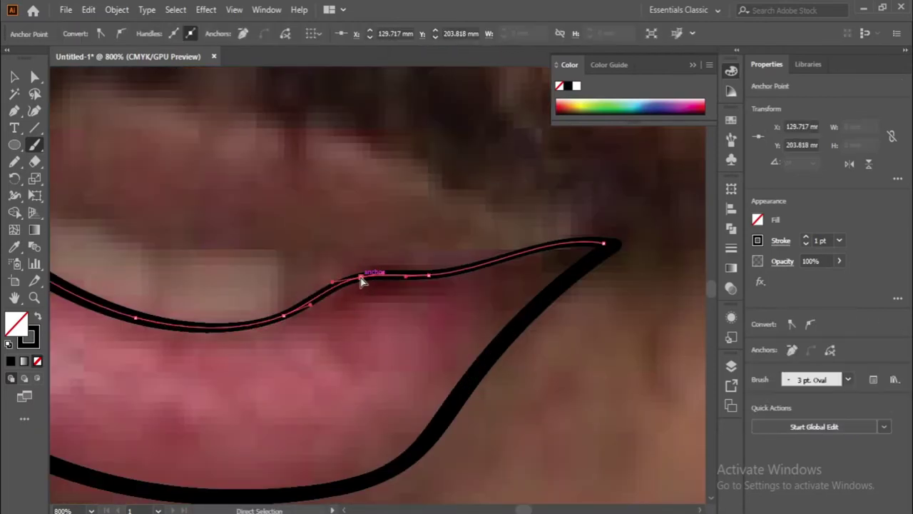
key(ctrl+minus)
key(ctrl+minus)
key(ctrl+minus)
key(ctrl+plus)
key(ctrl+plus)
key(ctrl+plus)
drag(418, 290, 305, 336)
- Trace the upper lip outline and adjust one of its anchors
key(ctrl+minus)
key(ctrl+minus)
key(ctrl+minus)
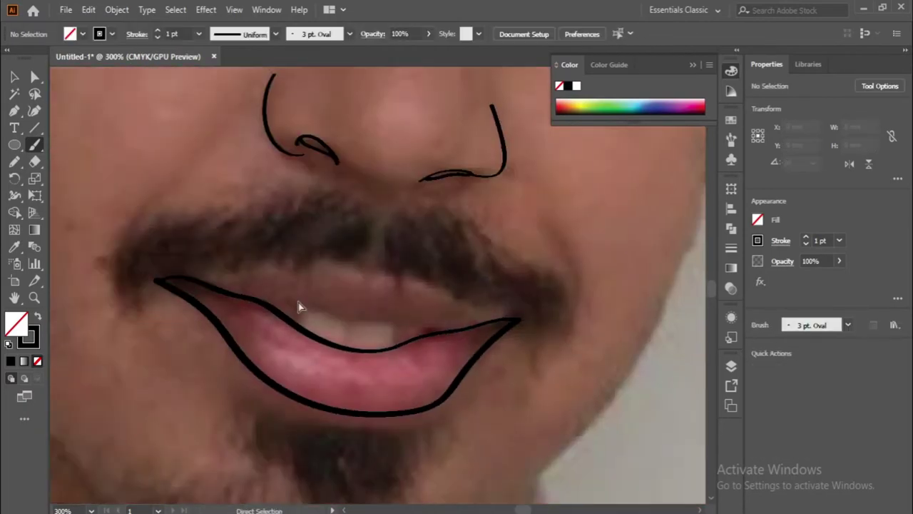
drag(158, 275, 214, 273)
drag(573, 322, 575, 325)
scroll(156, 266, right, 2)
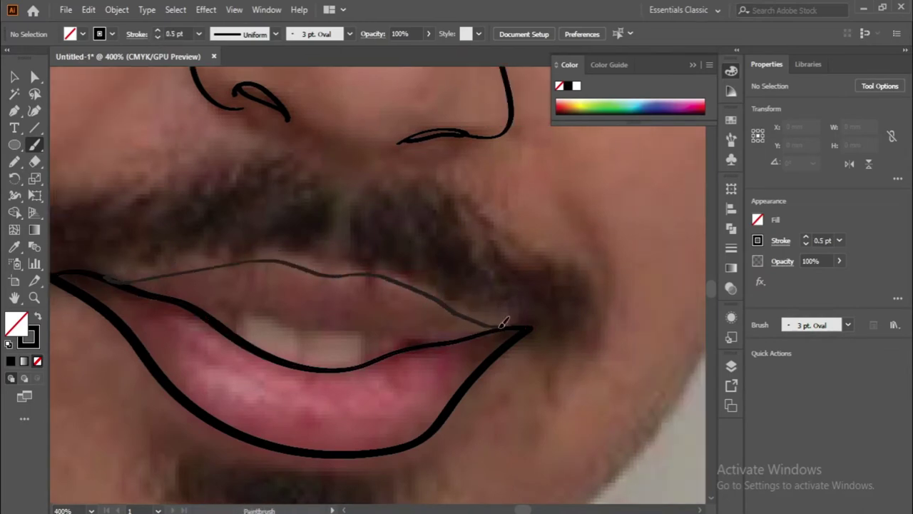
key(ctrl+plus)
mouse_move(220, 281)
mouse_down()
mouse_move(183, 277)
mouse_move(228, 277)
mouse_up()
key(ctrl+minus)
key(ctrl+minus)
- Set the stroke weight to 1 pt and brush the line between the lips
key(ctrl+shift+a)
key(v)
click(158, 30)
key(ctrl+plus)
key(ctrl+shift+a)
key(b)
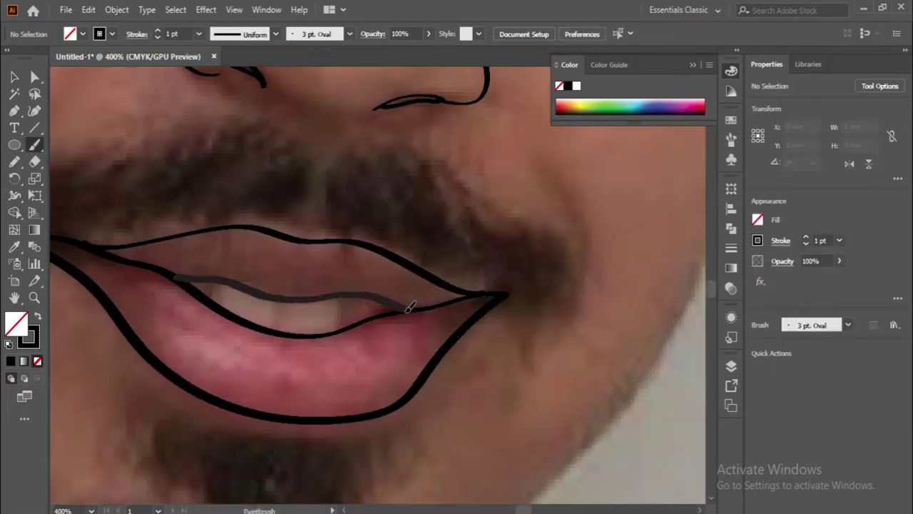
drag(410, 307, 412, 307)
key(ctrl+0)
key(ctrl+plus)
key(ctrl+plus)
key(ctrl+plus)
key(ctrl+plus)
key(n)
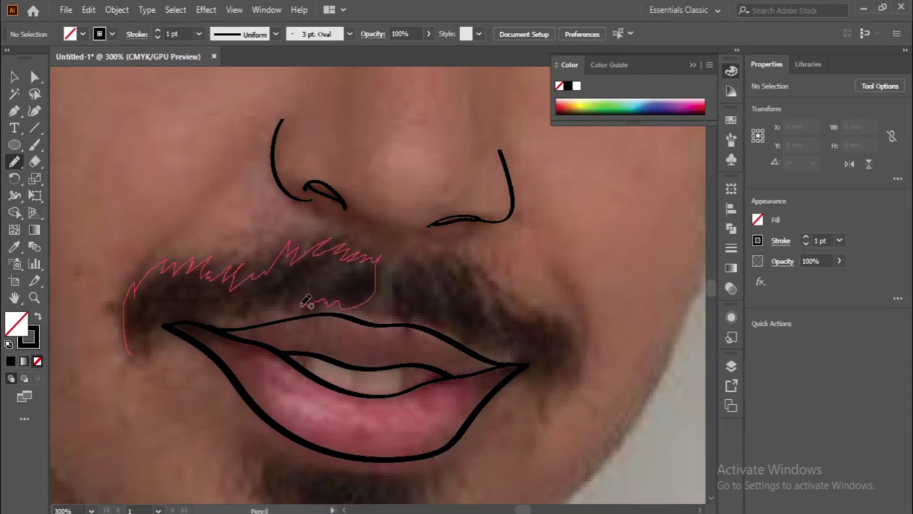
- Close both moustache halves as solid black shapes
drag(138, 331, 130, 335)
key(shift+x)
scroll(357, 285, right, 3)
key(ctrl+shift+a)
drag(246, 309, 269, 251)
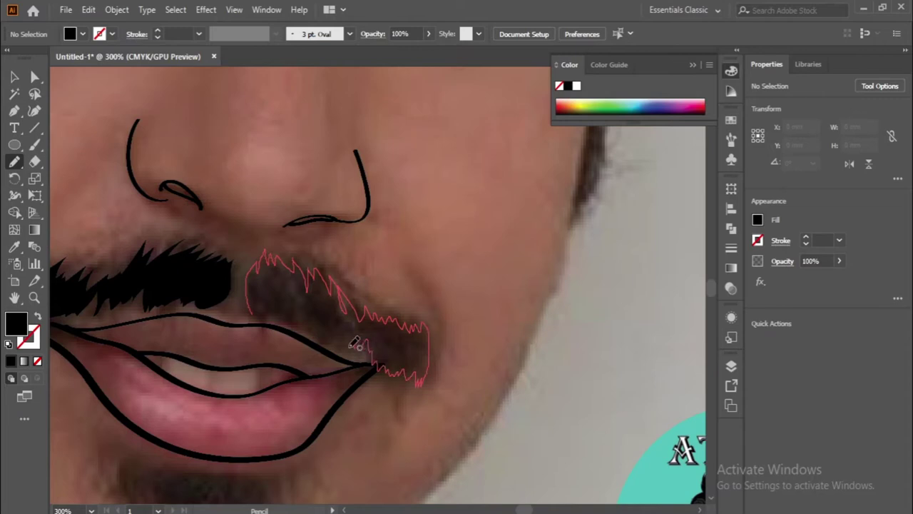
drag(260, 307, 248, 314)
key(shift+x)
key(ctrl+minus)
key(ctrl+minus)
- Trace the goatee below the lower lip and fill it black
key(ctrl+plus)
key(ctrl+plus)
drag(216, 217, 244, 247)
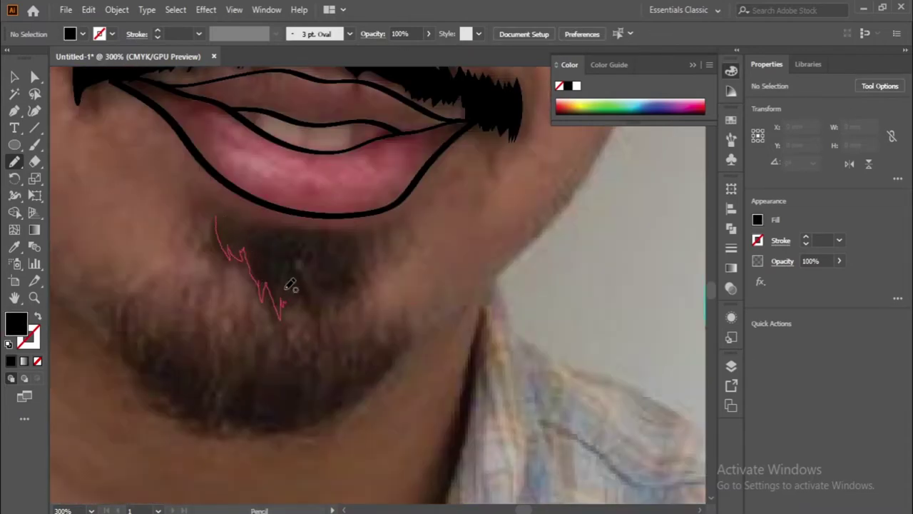
drag(329, 226, 217, 218)
key(shift+x)
scroll(321, 250, down, 2)
key(ctrl+shift+a)
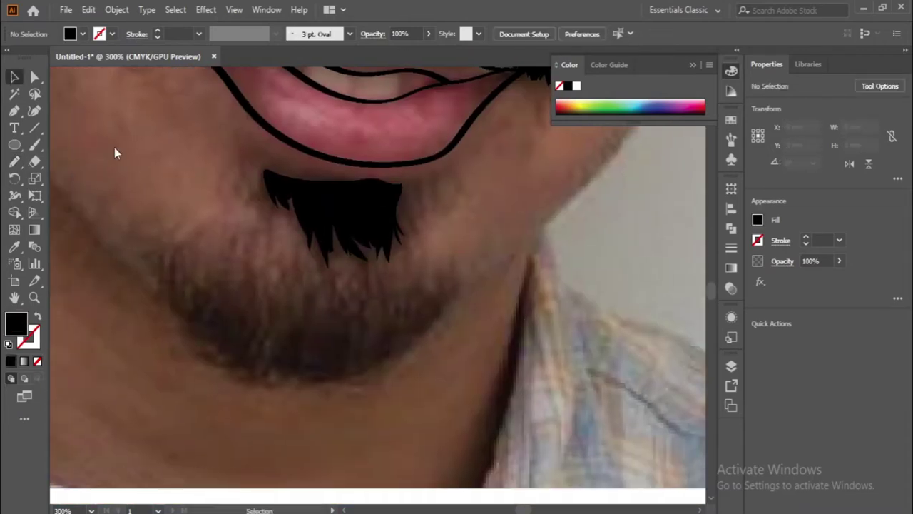
- Trace the spiky beard along the chin and fill it black
drag(343, 358, 193, 336)
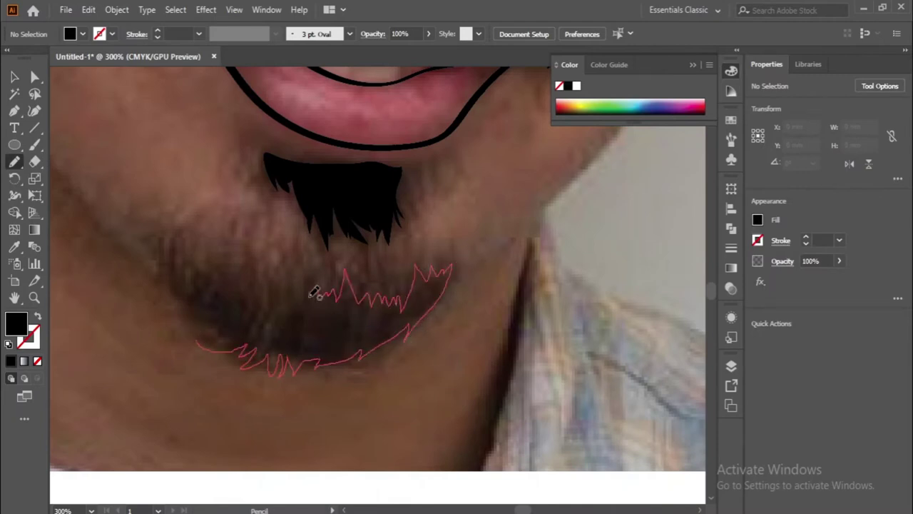
drag(223, 325, 204, 341)
key(shift+x)
key(ctrl+shift+a)
key(ctrl+minus)
key(ctrl+minus)
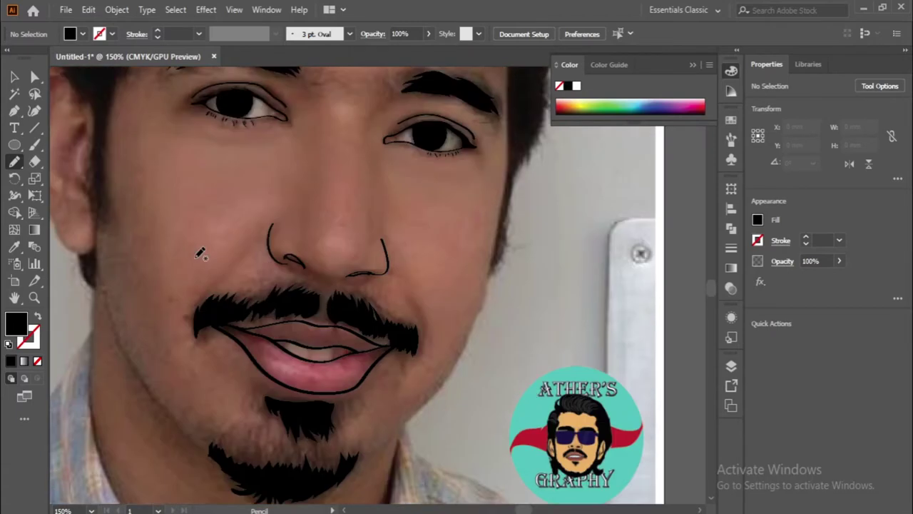
scroll(321, 250, up, 3)
- Outline the left ear with a black brush stroke
key(ctrl+plus)
click(33, 143)
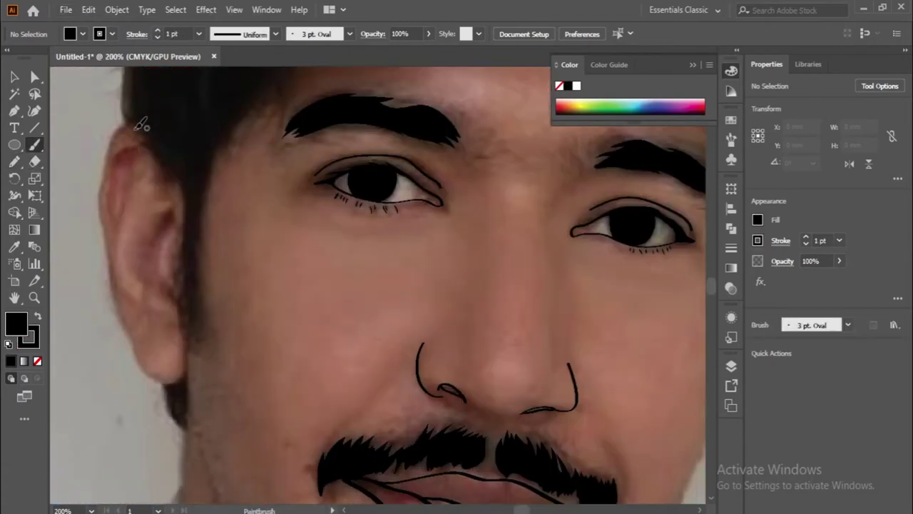
drag(190, 361, 187, 354)
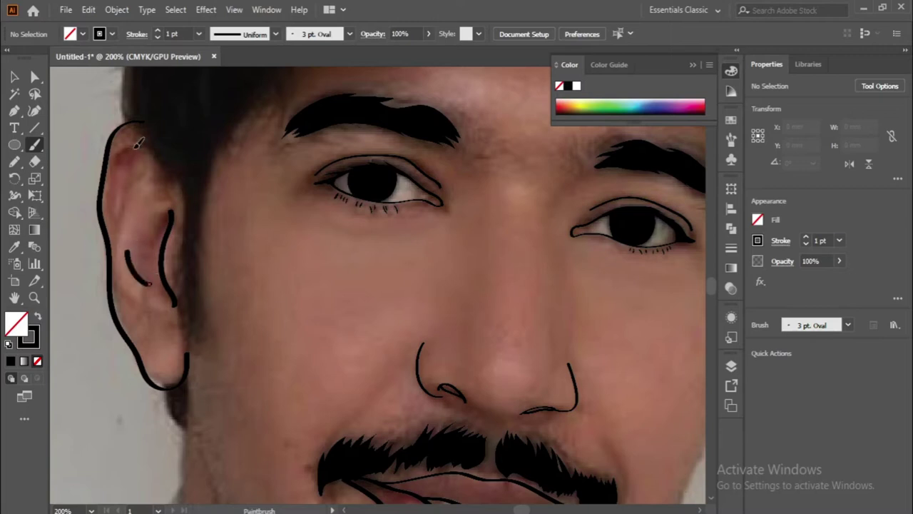
key(ctrl+plus)
- Give the three inner-ear curves a 0.75 pt stroke
ctrl+click(116, 226)
ctrl+click(146, 286)
click(158, 37)
key(ctrl+shift+a)
drag(182, 368, 224, 285)
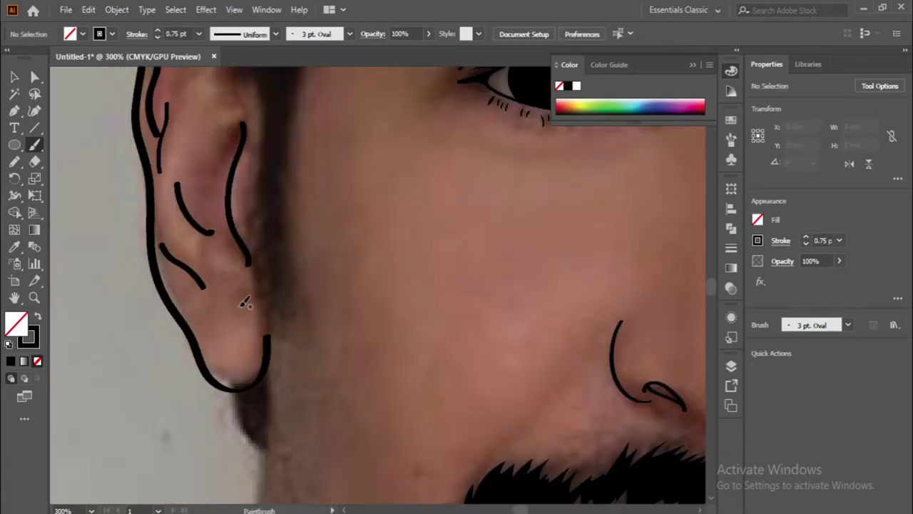
key(ctrl+minus)
key(ctrl+minus)
key(ctrl+plus)
- Check an ear path's anchors and zoom out to the whole portrait
key(ctrl+minus)
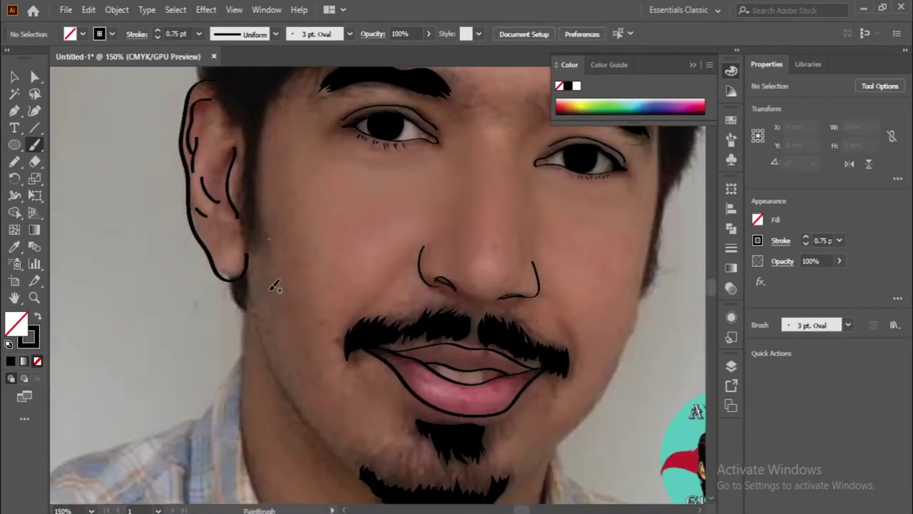
key(ctrl+plus)
key(ctrl+plus)
key(a)
click(224, 282)
key(ctrl+shift+a)
key(ctrl+minus)
key(ctrl+minus)
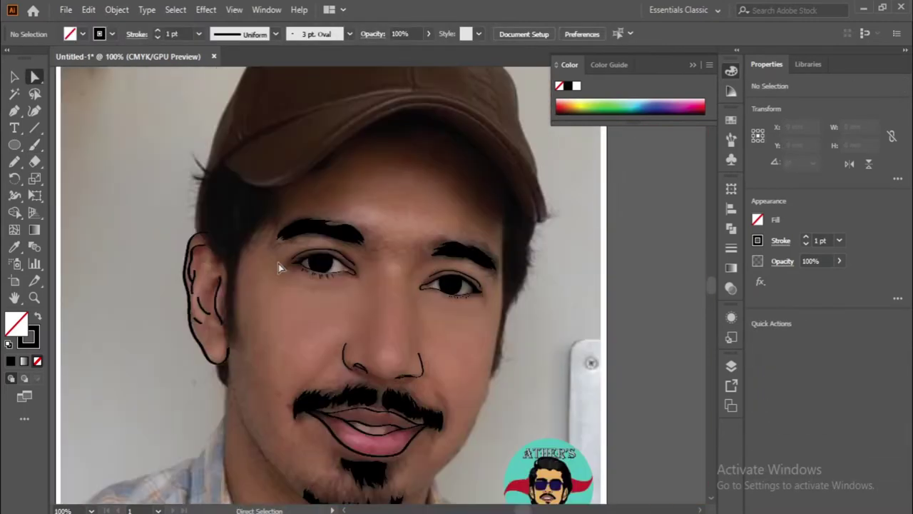
- Trace black hair shapes with the Pencil beside the left ear and down the right side of the face
key(ctrl+plus)
key(ctrl+plus)
key(n)
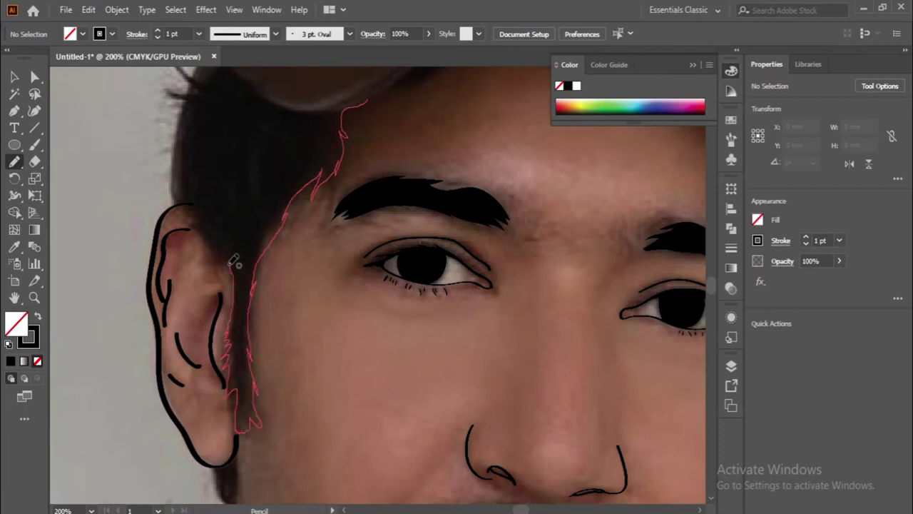
drag(188, 172, 199, 99)
scroll(201, 142, up, 2)
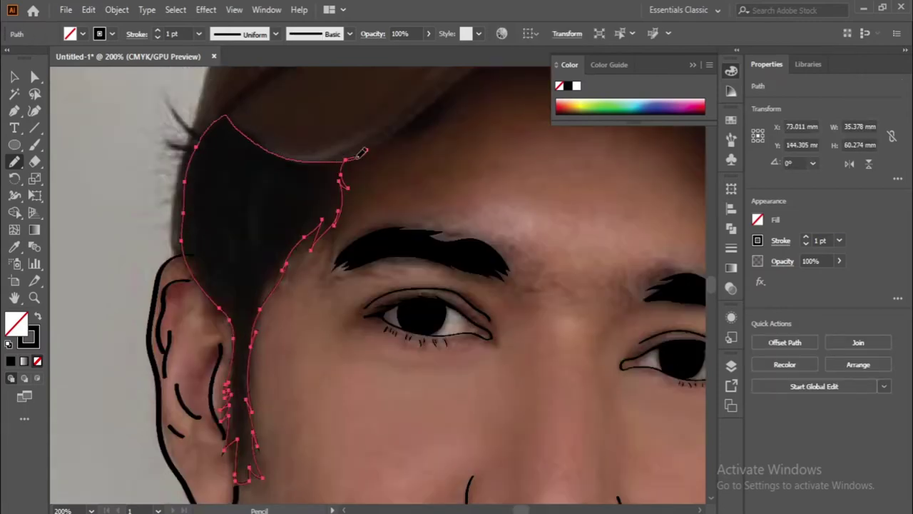
key(ctrl+shift+a)
key(ctrl+minus)
scroll(312, 392, down, 3)
scroll(312, 391, right, 5)
scroll(312, 391, up, 2)
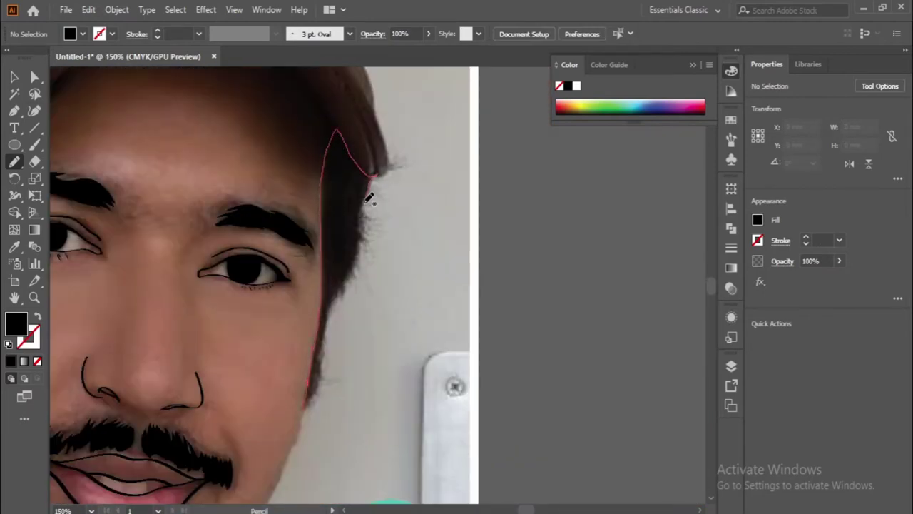
drag(327, 343, 321, 385)
scroll(291, 217, up, 5)
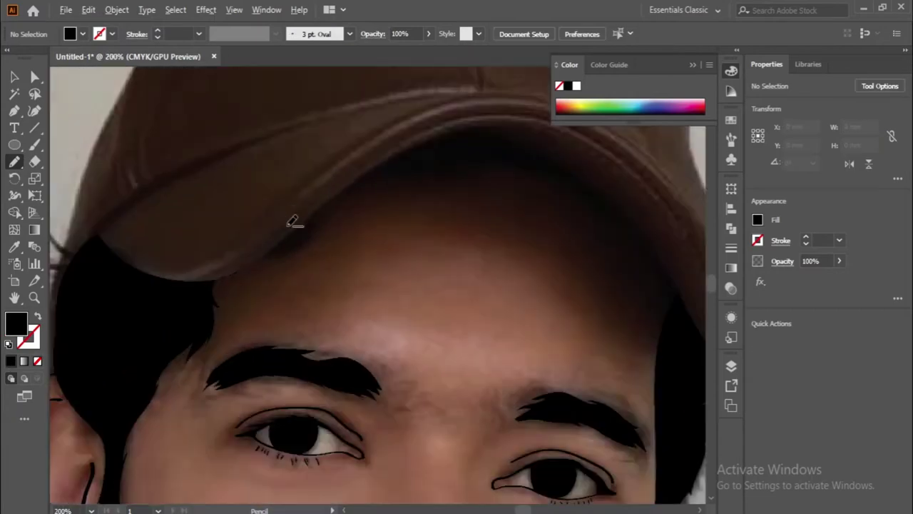
- Start a Pen hairline path under the cap, curving along the cap's lower edge
key(p)
click(132, 280)
click(191, 231)
click(209, 214)
drag(373, 166, 422, 198)
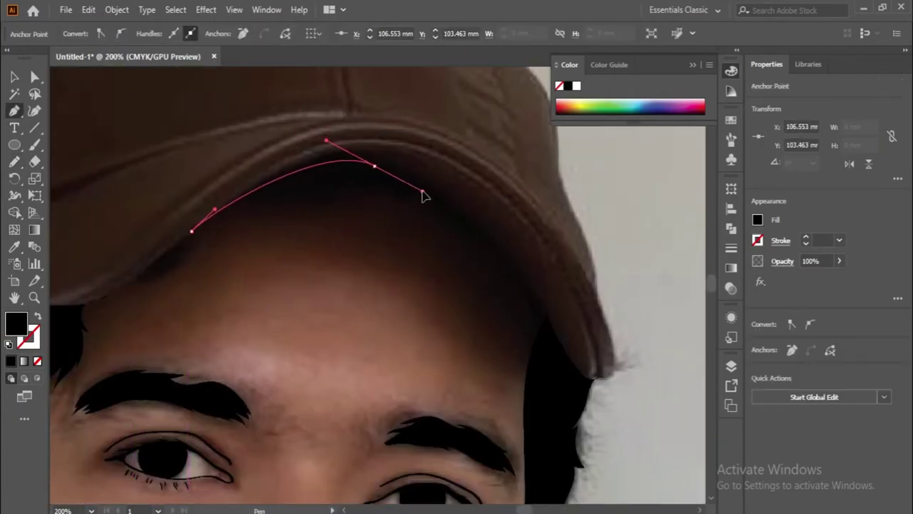
key(ctrl+z)
key(ctrl+plus)
mouse_move(314, 150)
mouse_down()
mouse_move(385, 153)
mouse_move(506, 224)
mouse_up()
scroll(468, 265, down, 3)
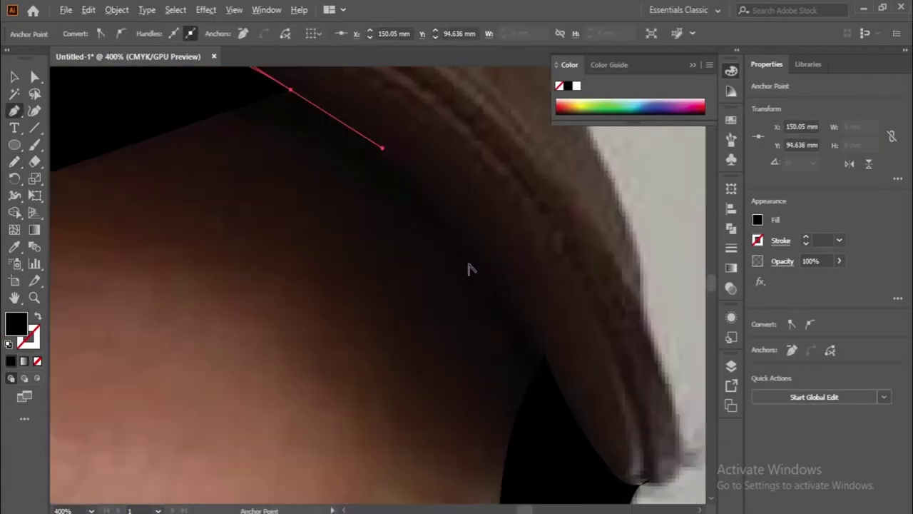
drag(540, 286, 604, 403)
- Swap fill and stroke colours and extend the hairline curve across the forehead
key(shift+x)
click(542, 285)
key(ctrl+minus)
drag(407, 167, 351, 117)
scroll(251, 101, left, 2)
click(188, 96)
scroll(188, 95, left, 3)
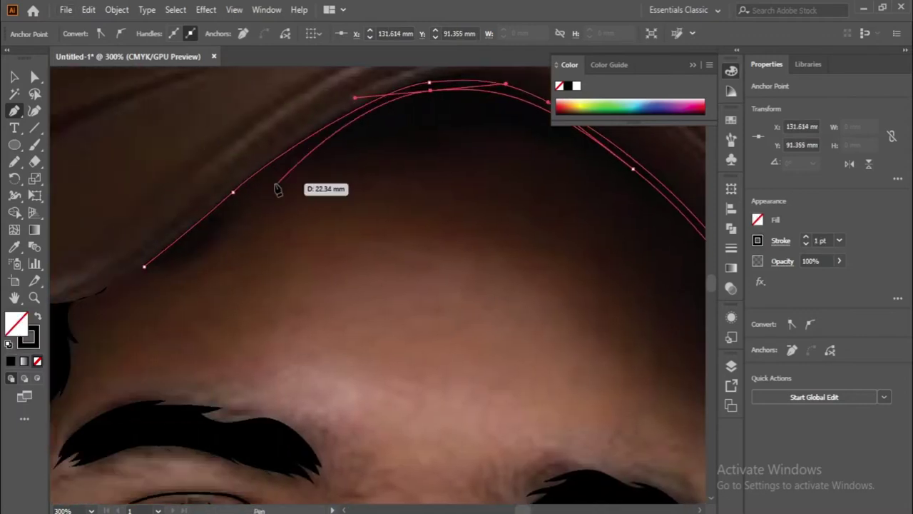
drag(237, 200, 111, 299)
- Try closing the hairline with a freehand stroke, then undo it and return to the Pen
key(ctrl+plus)
scroll(166, 234, up, 3)
key(n)
drag(136, 232, 326, 100)
scroll(285, 213, left, 3)
key(ctrl+z)
key(ctrl+minus)
key(p)
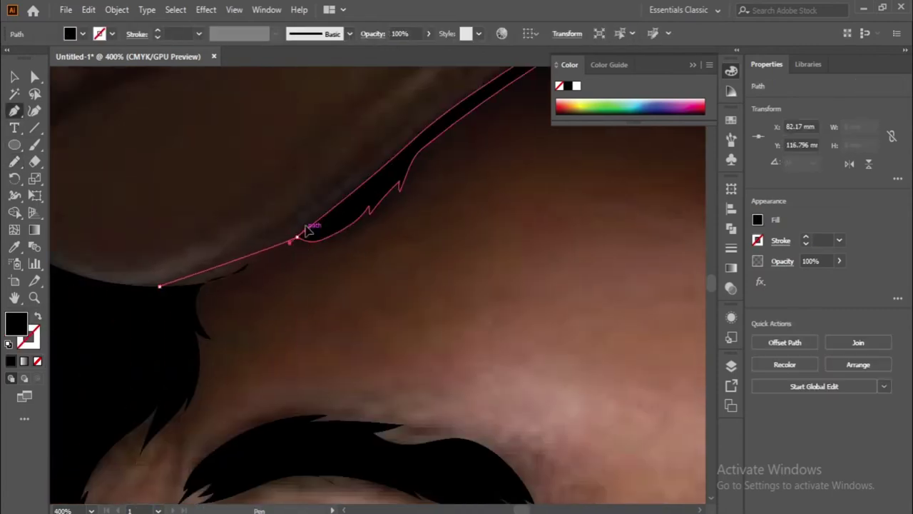
key(ctrl+z)
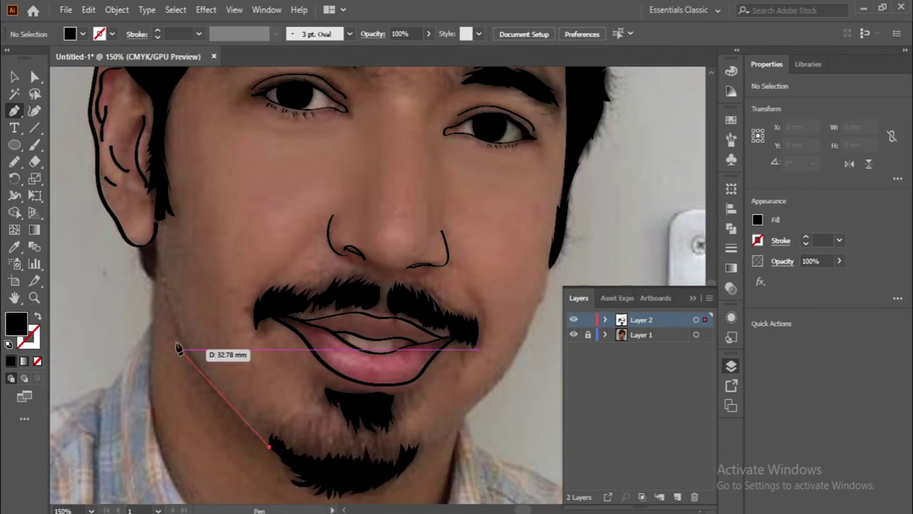
- Finish the jawline path below the ear with no fill and a black stroke
click(179, 348)
click(164, 205)
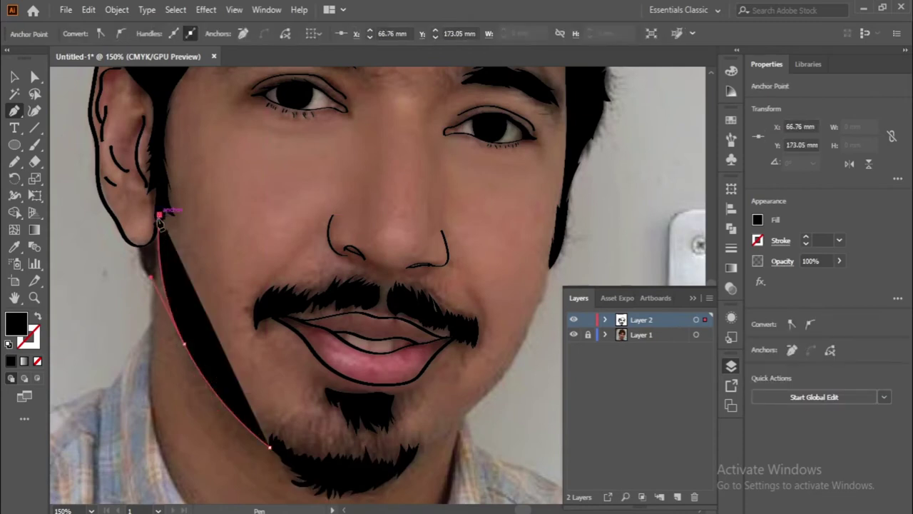
key(ctrl+plus)
key(shift+x)
key(v)
- Adjust anchors on the left and right jaw paths and add a sideburn beside the left ear
scroll(330, 255, down, 3)
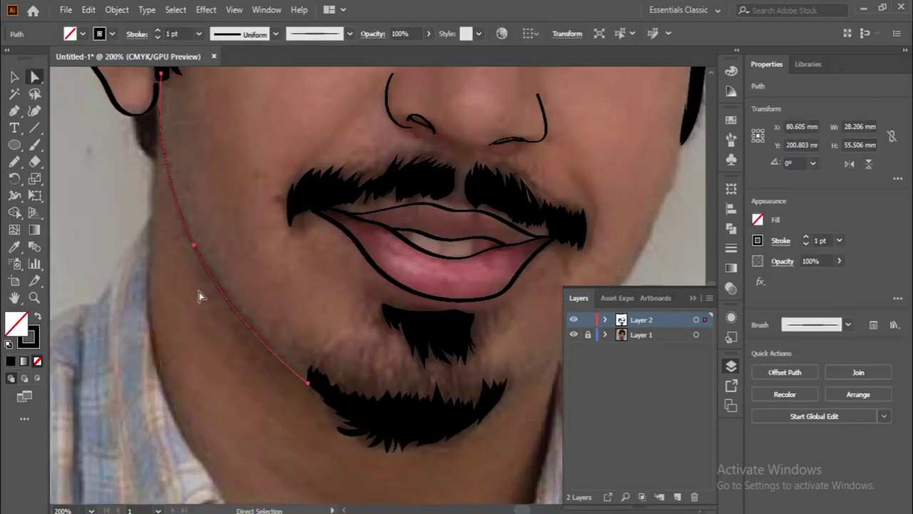
click(255, 367)
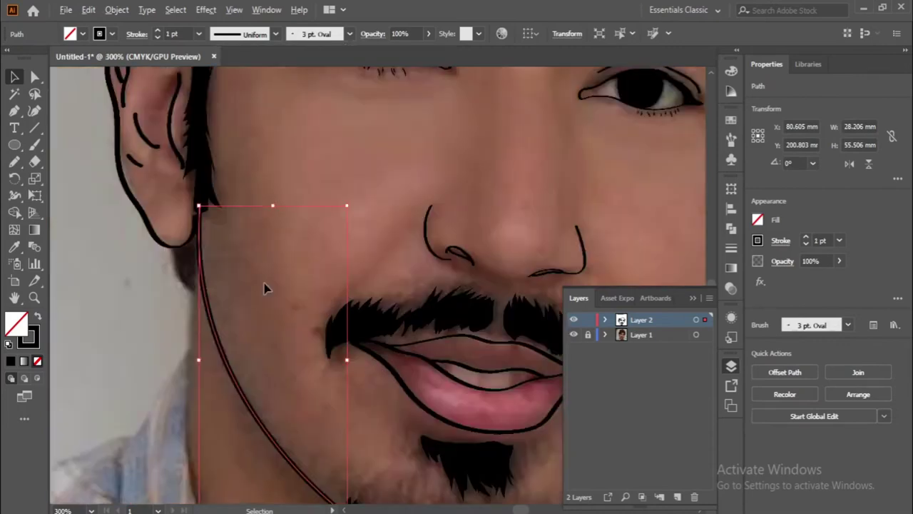
scroll(265, 287, down, 2)
click(331, 388)
click(418, 261)
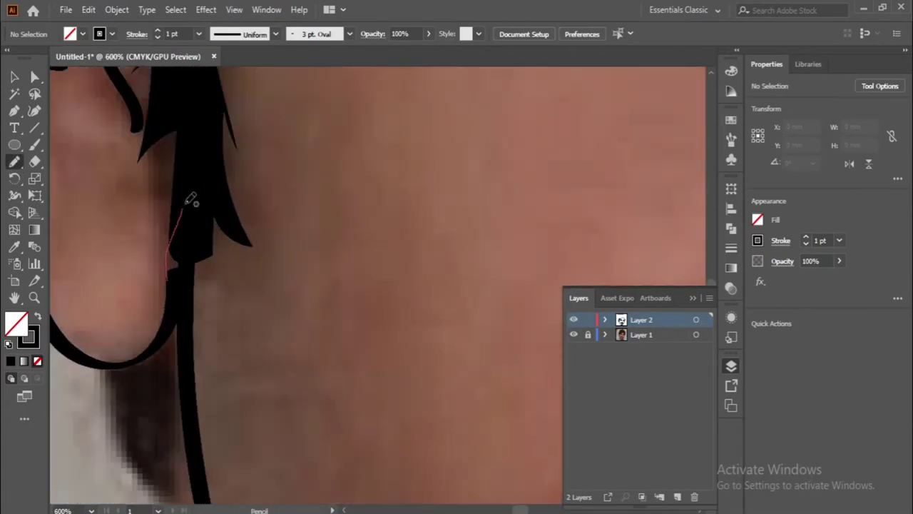
drag(166, 280, 175, 308)
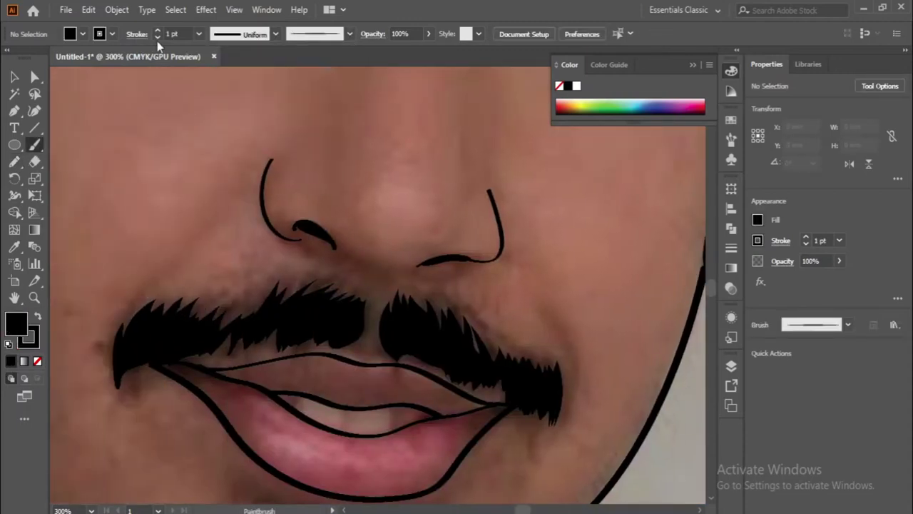
- Paint spiky hair strokes on the left end of the moustache
drag(144, 319, 173, 321)
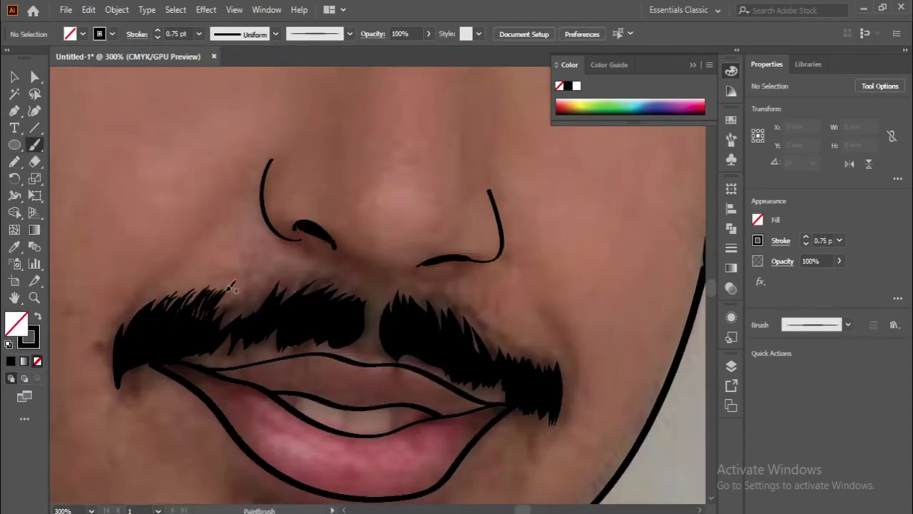
key(v)
scroll(221, 321, up, 2)
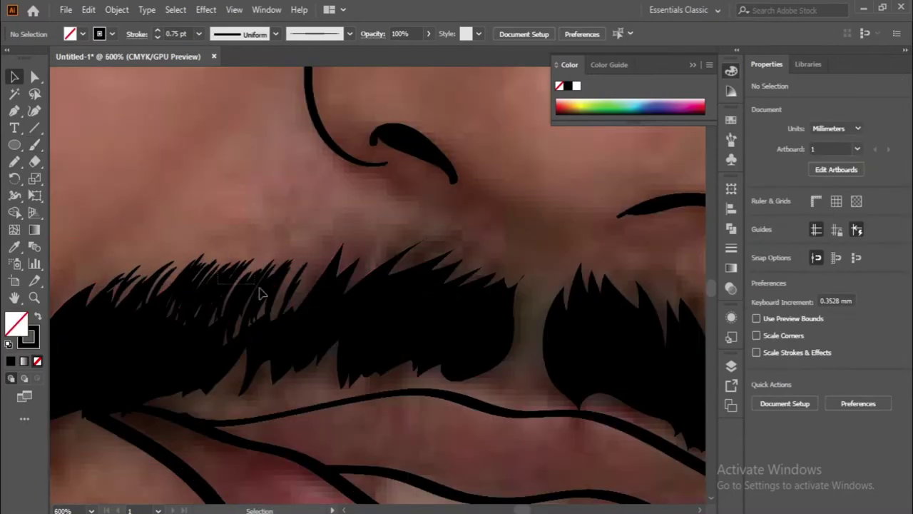
click(218, 306)
key(ctrl+shift+a)
key(b)
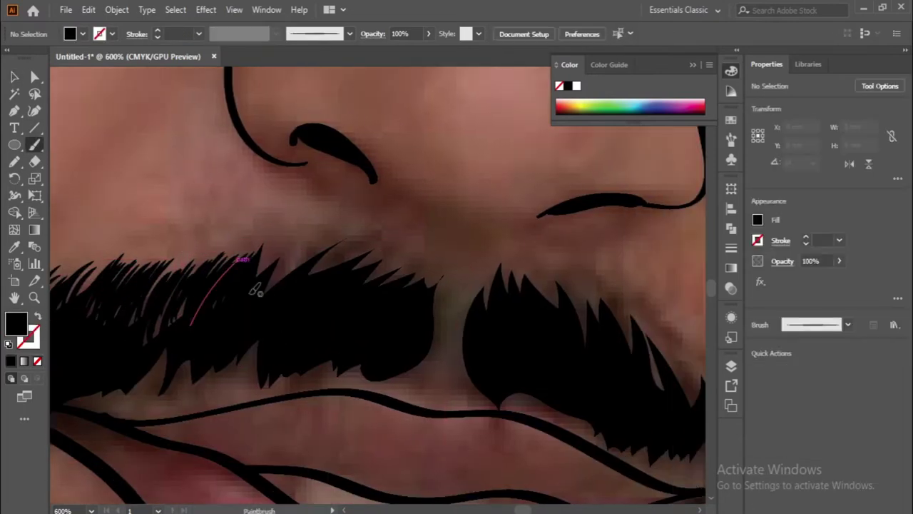
scroll(217, 307, right, 2)
scroll(236, 326, down, 4)
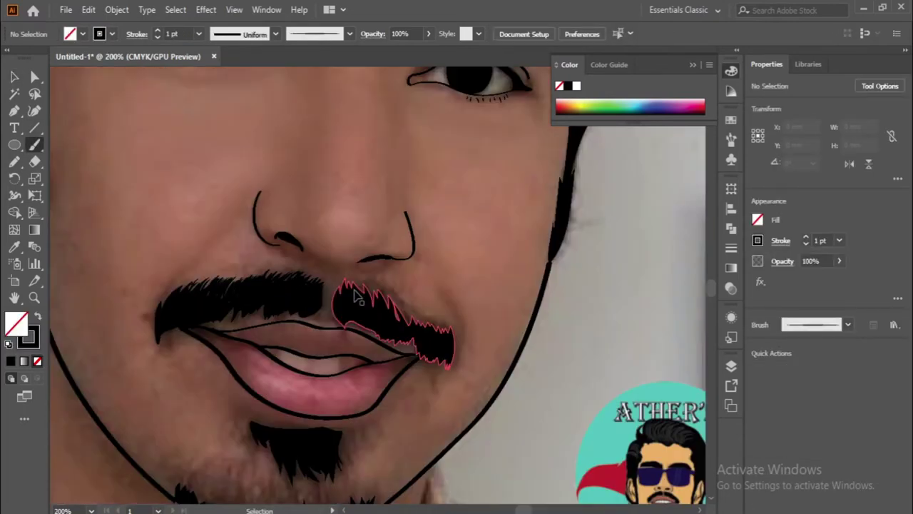
- Reset the hair group's bounding box, then copy it onto the right moustache, rotated and scaled
key(v)
click(298, 289)
scroll(298, 289, up, 1)
scroll(298, 289, up, 1)
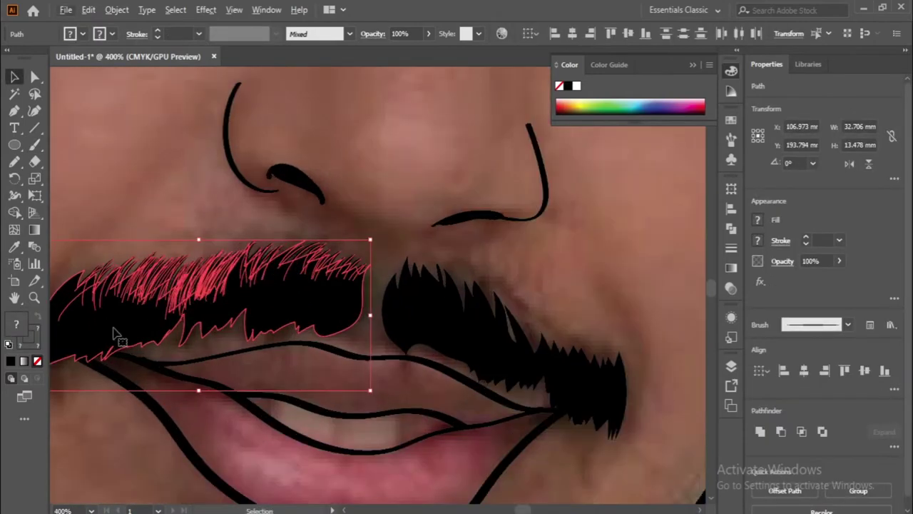
right_click(164, 286)
click(375, 425)
drag(280, 301, 658, 286)
drag(666, 321, 601, 363)
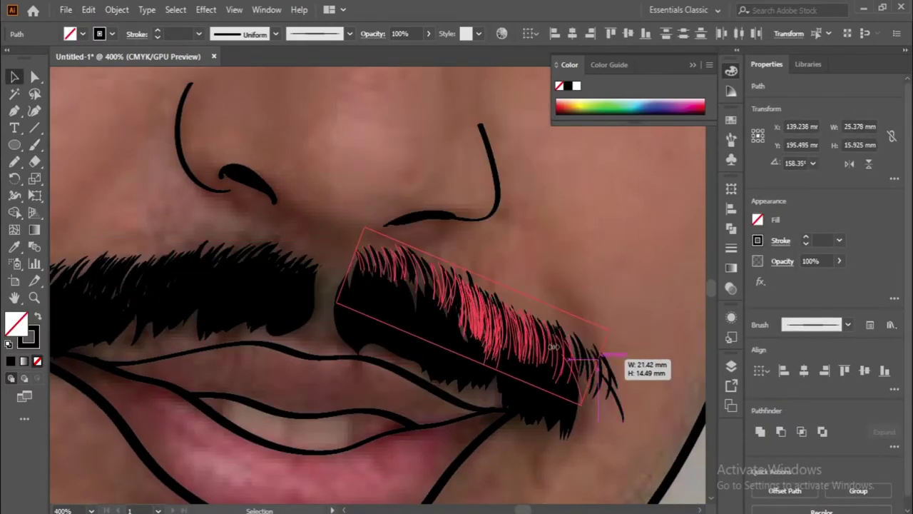
drag(622, 418, 586, 360)
scroll(591, 360, down, 1)
scroll(356, 285, down, 5)
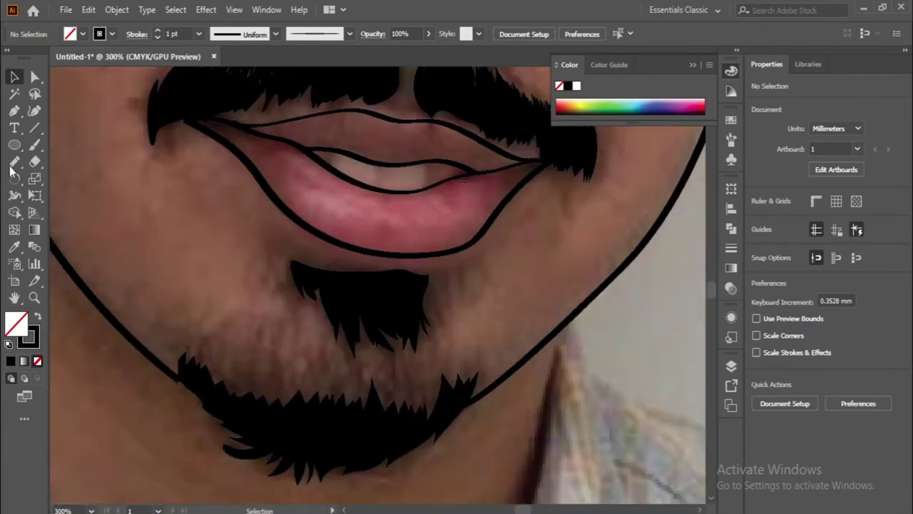
- Paint extra brush hair strokes across the goatee and its right side
key(b)
drag(261, 264, 273, 285)
mouse_move(371, 265)
mouse_down()
mouse_move(380, 336)
mouse_move(369, 335)
mouse_up()
drag(355, 284, 373, 346)
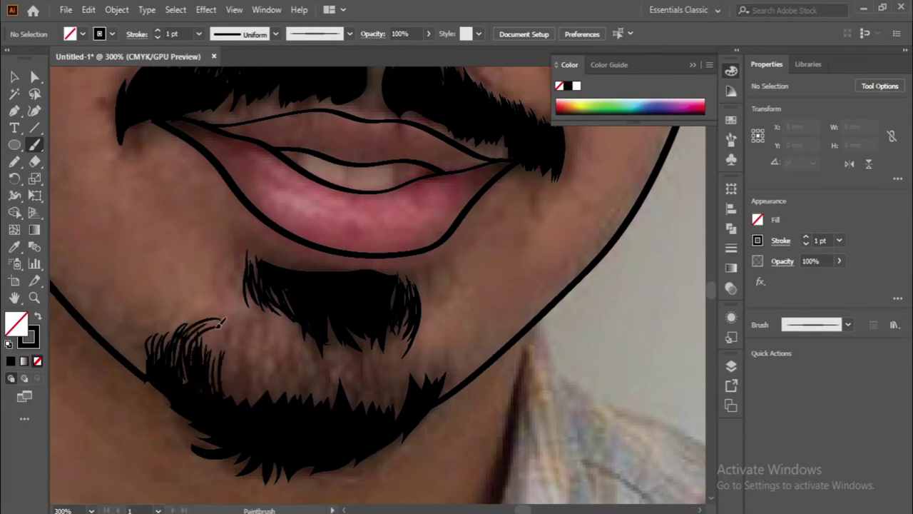
scroll(265, 367, right, 2)
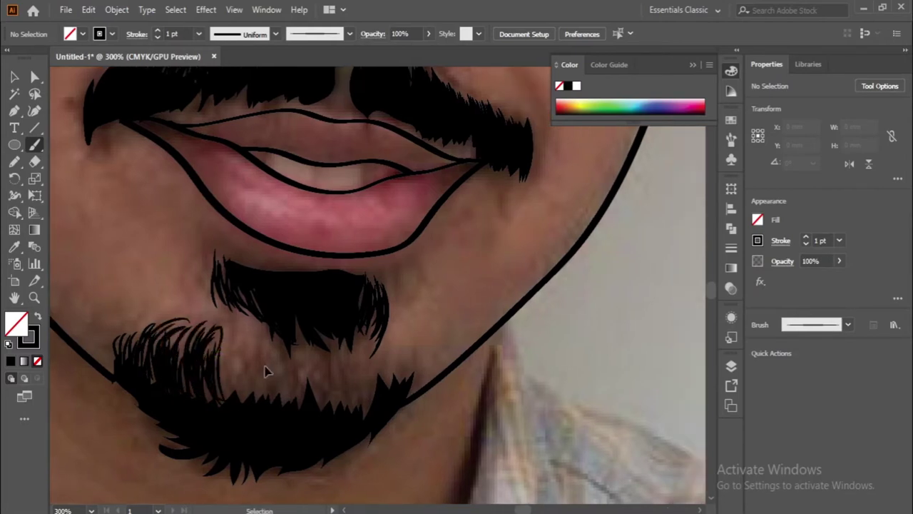
- Copy the chin-beard hair strokes, reflect the copy, and place it lower on the beard
key(v)
drag(118, 314, 207, 410)
drag(164, 386, 235, 385)
key(ctrl+plus)
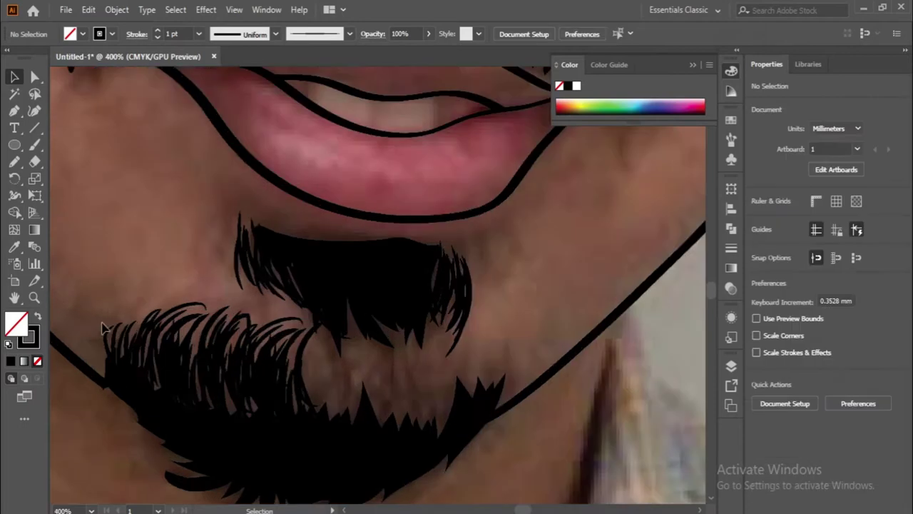
mouse_move(125, 349)
mouse_down()
mouse_move(285, 408)
mouse_move(371, 417)
mouse_move(489, 380)
mouse_up()
right_click(374, 417)
click(378, 350)
key(ctrl+minus)
mouse_move(419, 377)
mouse_down()
mouse_move(348, 370)
mouse_move(300, 422)
mouse_up()
- Nudge one beard hair-stroke group slightly left
key(ctrl+plus)
key(ctrl+plus)
key(ctrl+shift+a)
key(b)
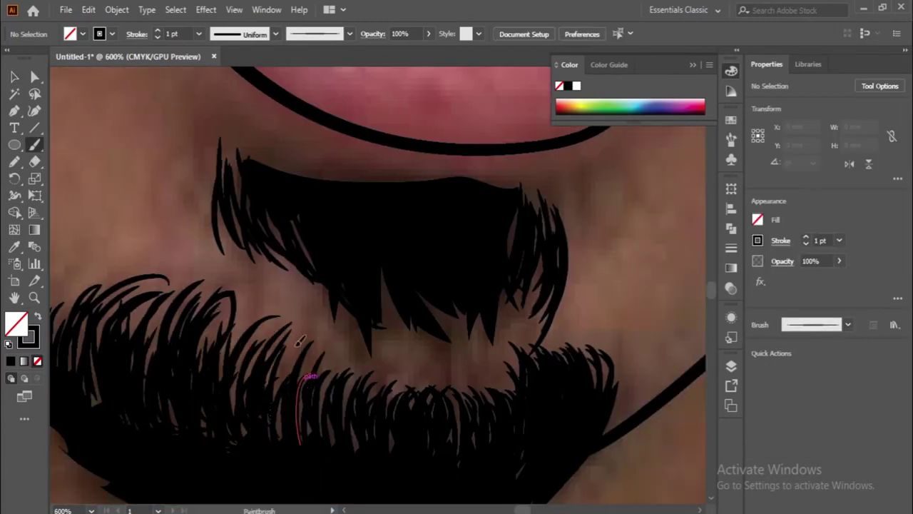
key(v)
drag(380, 358, 359, 354)
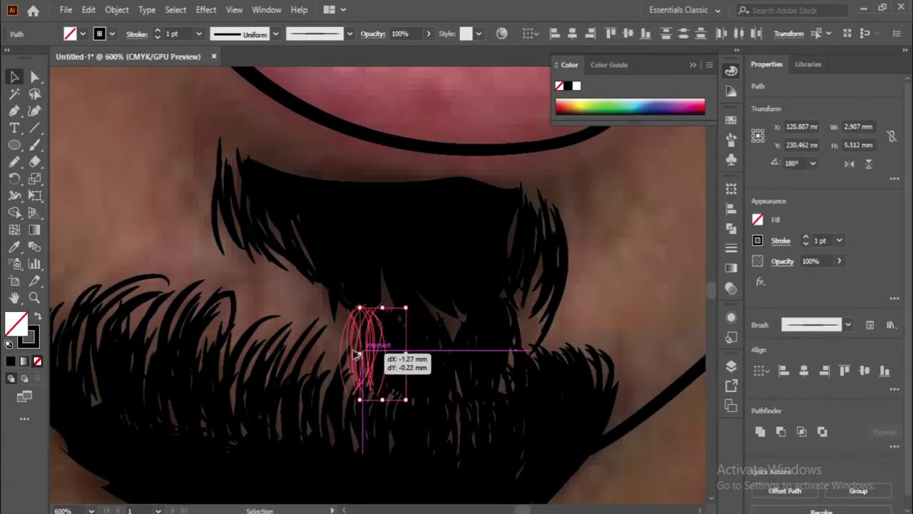
key(ctrl+shift+a)
key(ctrl+minus)
key(ctrl+minus)
key(ctrl+plus)
key(ctrl+plus)
key(b)
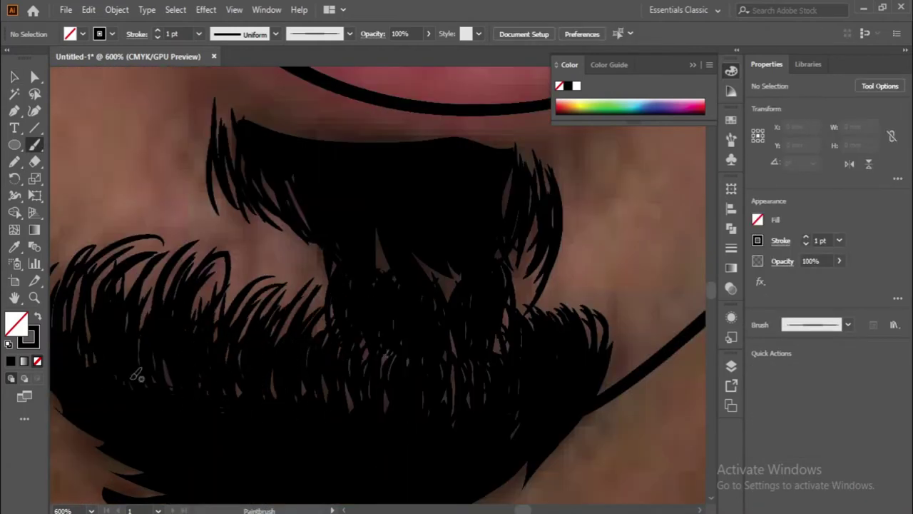
- Zoom and scroll to review the lips and chin beard
key(ctrl+minus)
key(ctrl+minus)
key(ctrl+plus)
key(ctrl+plus)
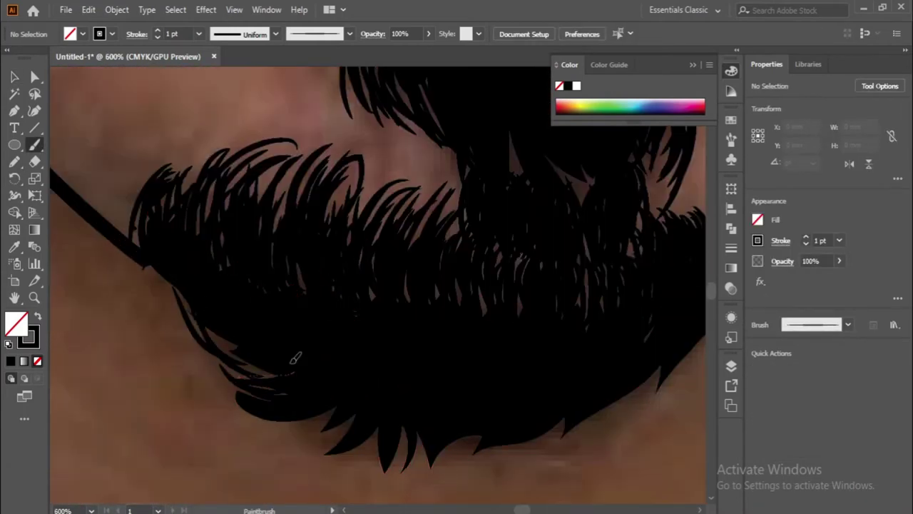
scroll(312, 452, down, 1)
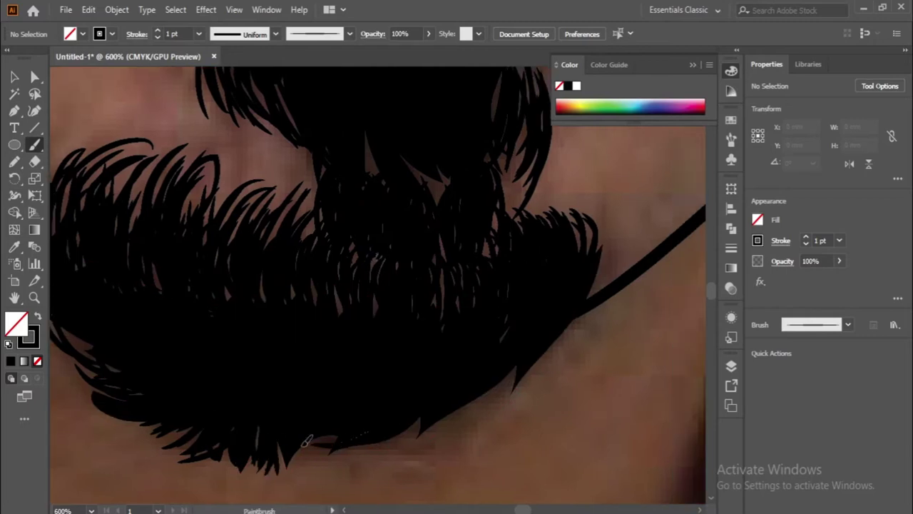
scroll(314, 449, down, 2)
scroll(321, 439, down, 1)
scroll(324, 433, down, 1)
- Toggle the reference photo layer off and on, then paint thin 0.25 pt strands along the hair edge
click(730, 365)
click(573, 334)
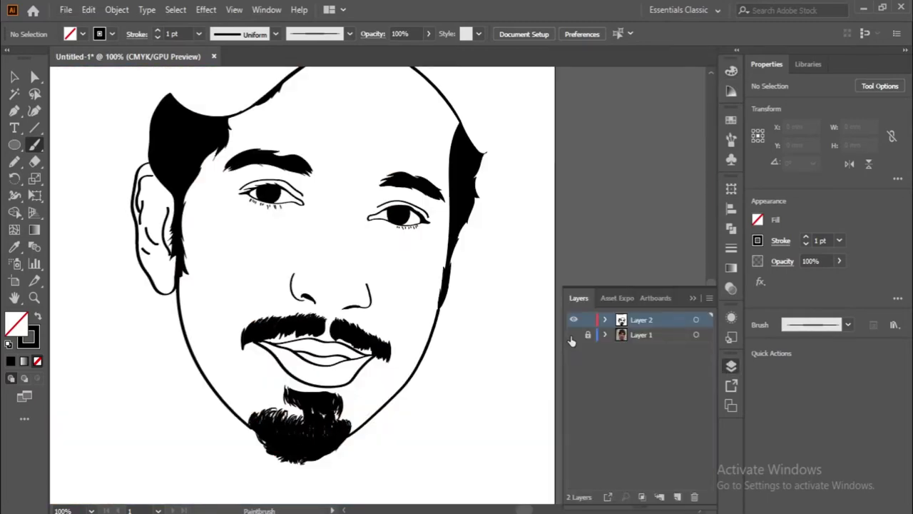
scroll(153, 198, up, 3)
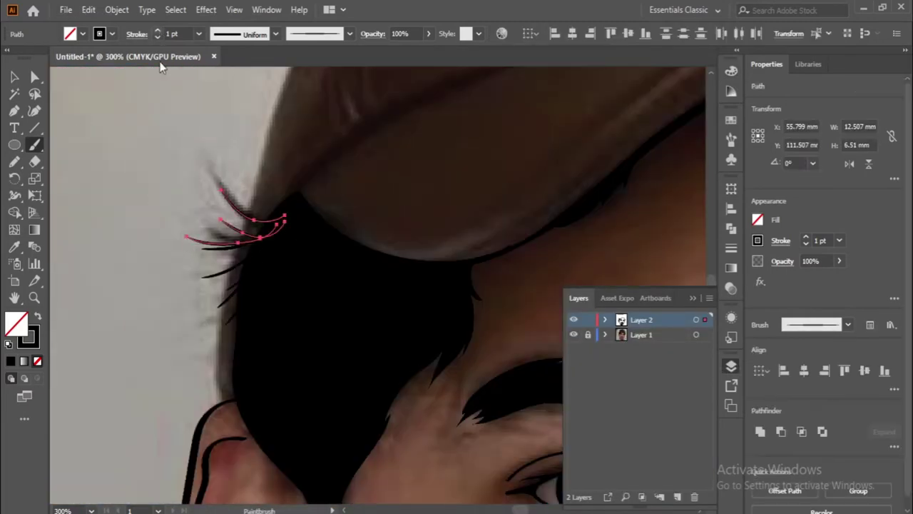
scroll(363, 241, down, 2)
scroll(491, 261, up, 3)
drag(445, 231, 431, 200)
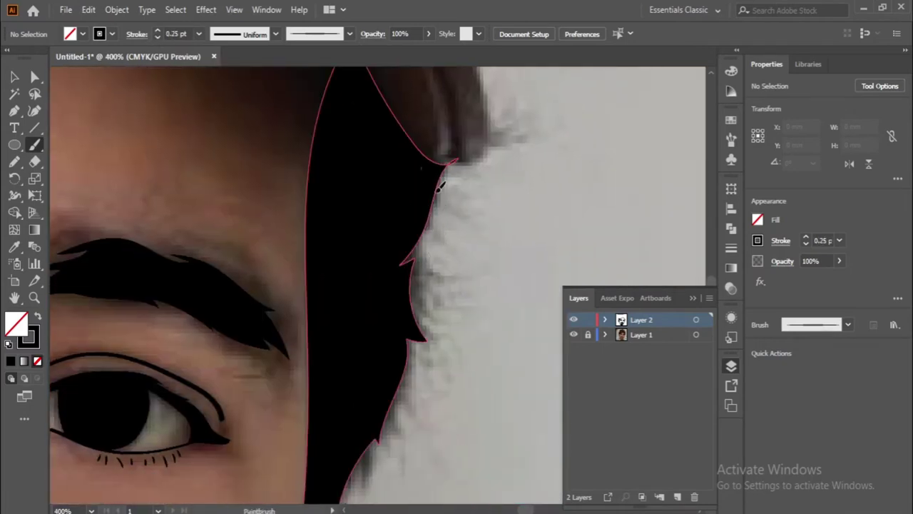
scroll(452, 329, down, 3)
drag(446, 267, 408, 211)
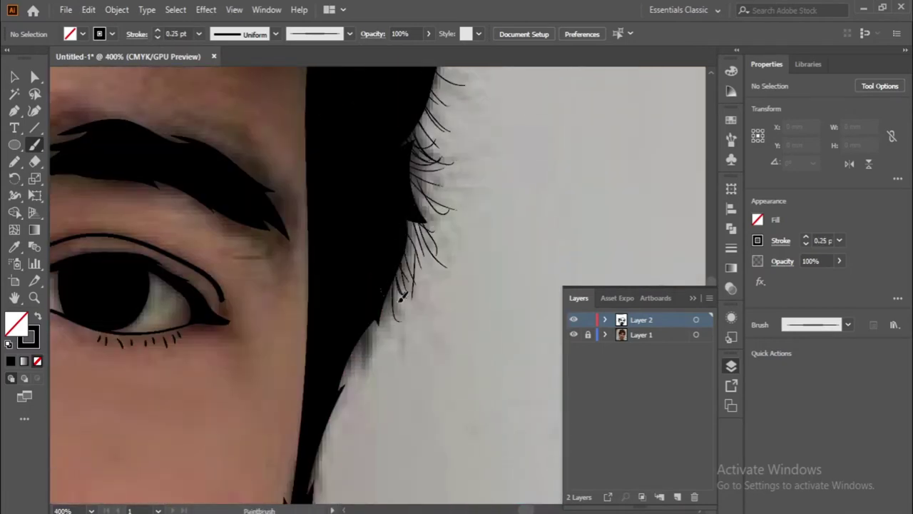
scroll(360, 320, down, 2)
scroll(357, 321, down, 3)
scroll(214, 143, up, 3)
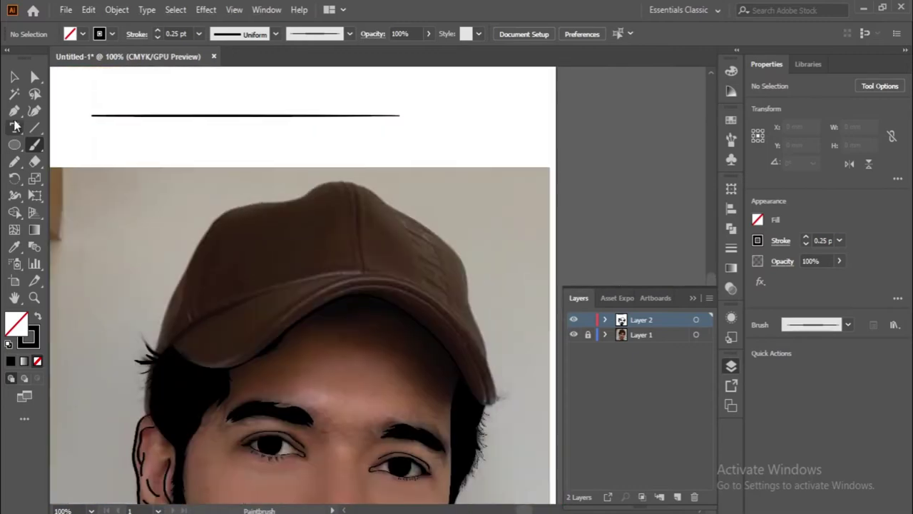
scroll(178, 413, up, 1)
- Trace the cap outline with the Pen from the hair edge up its side and along the top
key(p)
scroll(178, 414, down, 1)
click(163, 468)
click(152, 428)
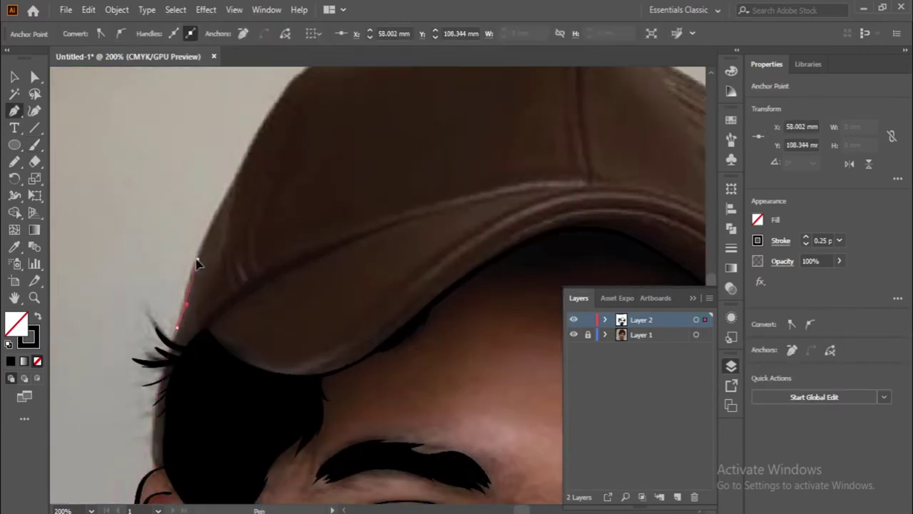
click(198, 264)
scroll(150, 274, up, 2)
scroll(198, 208, up, 2)
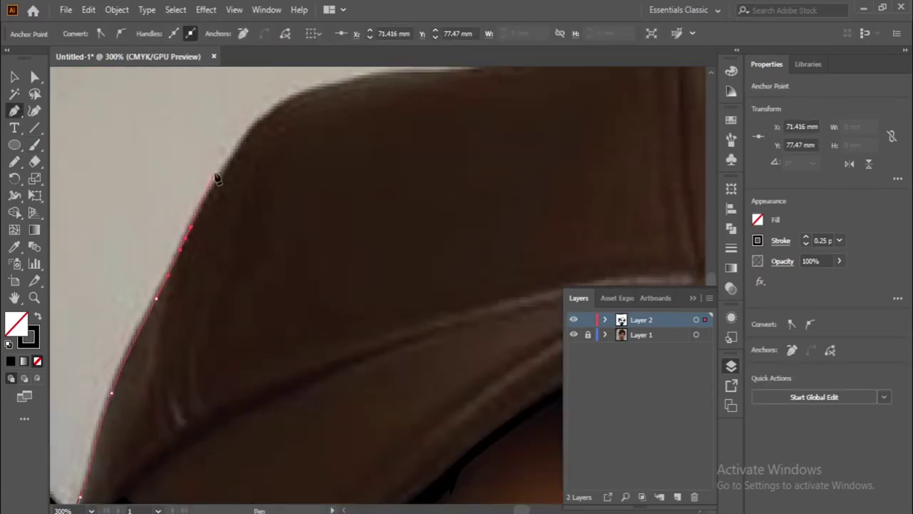
click(247, 152)
scroll(246, 152, up, 1)
click(262, 148)
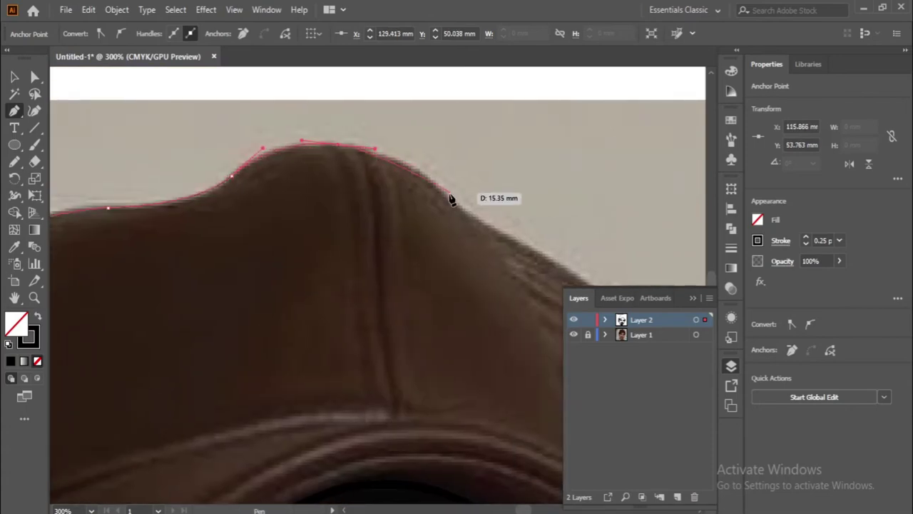
- Continue the outline down the cap's right side to the brim, close it, and deselect
click(451, 200)
scroll(302, 247, right, 3)
scroll(485, 238, down, 3)
click(485, 238)
scroll(488, 251, down, 2)
scroll(420, 268, down, 2)
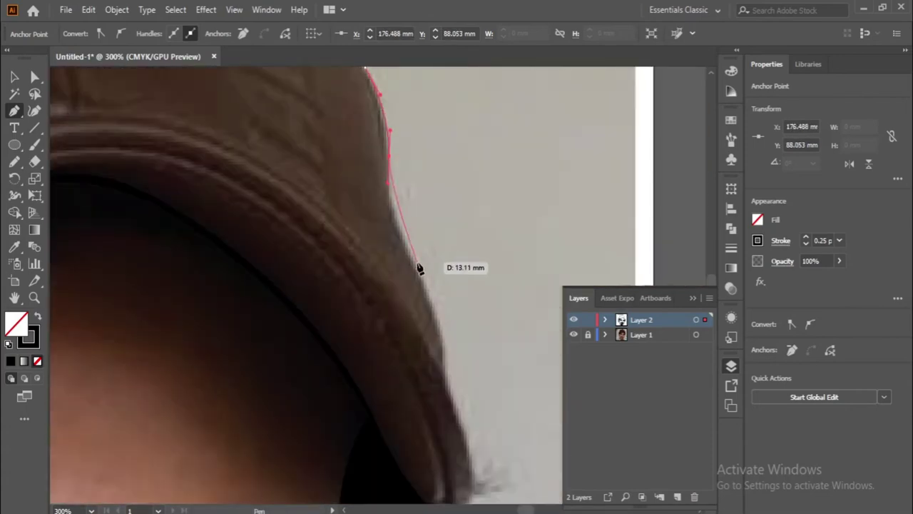
click(419, 268)
scroll(419, 268, down, 2)
scroll(460, 263, down, 2)
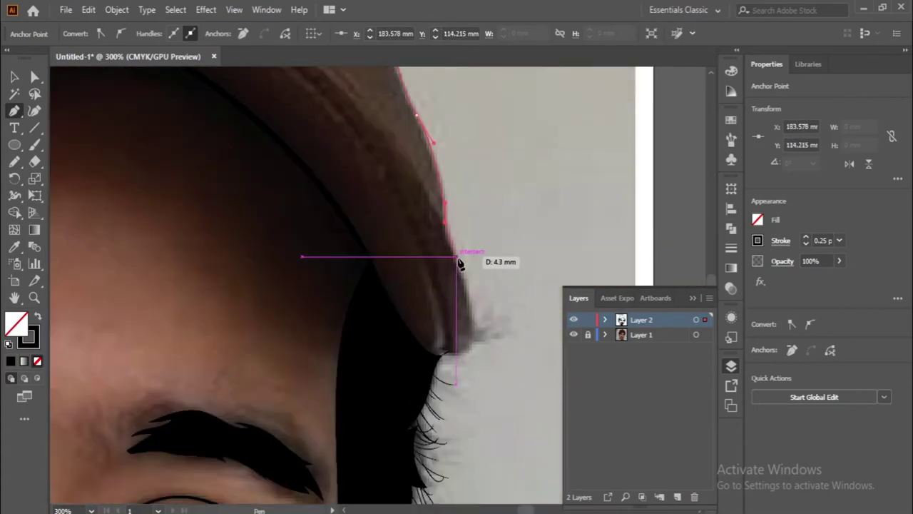
click(437, 340)
key(v)
scroll(224, 193, down, 2)
key(ctrl+shift+a)
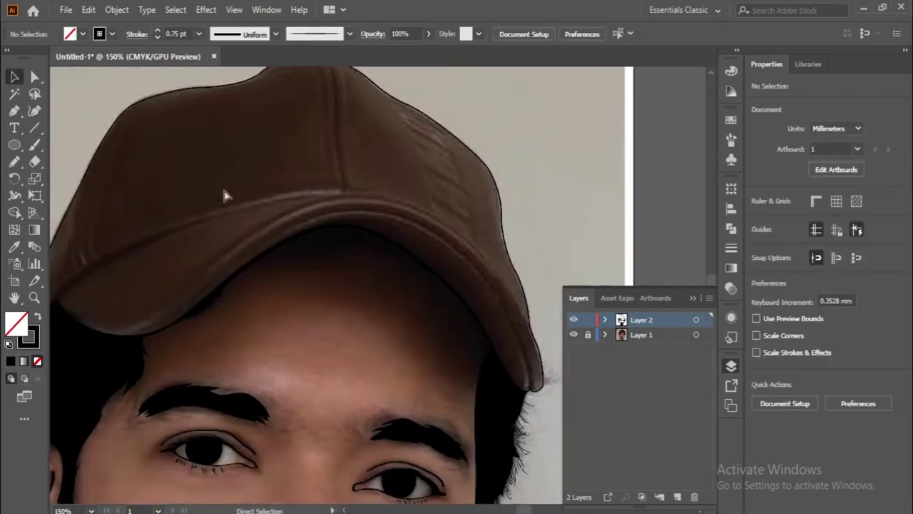
- Draw a 2 pt pen curve along the cap's lower brim edge
key(p)
scroll(124, 197, up, 1)
click(84, 274)
drag(173, 309, 217, 294)
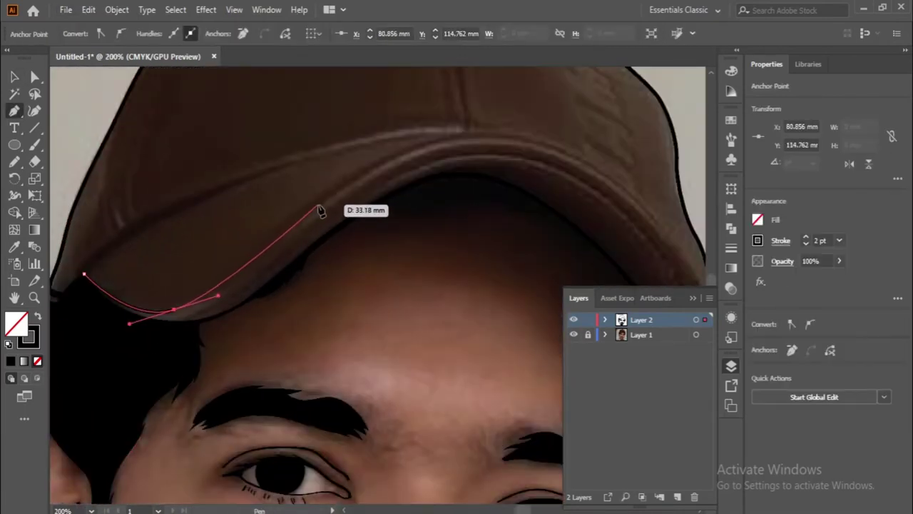
scroll(359, 179, right, 3)
click(465, 255)
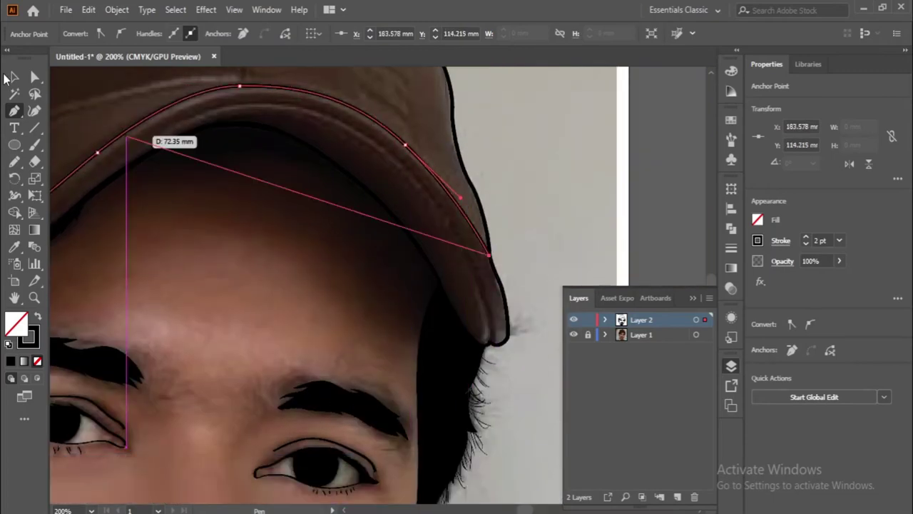
click(92, 246)
key(ctrl+shift+a)
- Trace the brim's right side down to its tip and curve a line along its top
scroll(198, 193, right, 3)
click(219, 91)
scroll(291, 91, right, 1)
click(311, 138)
click(357, 181)
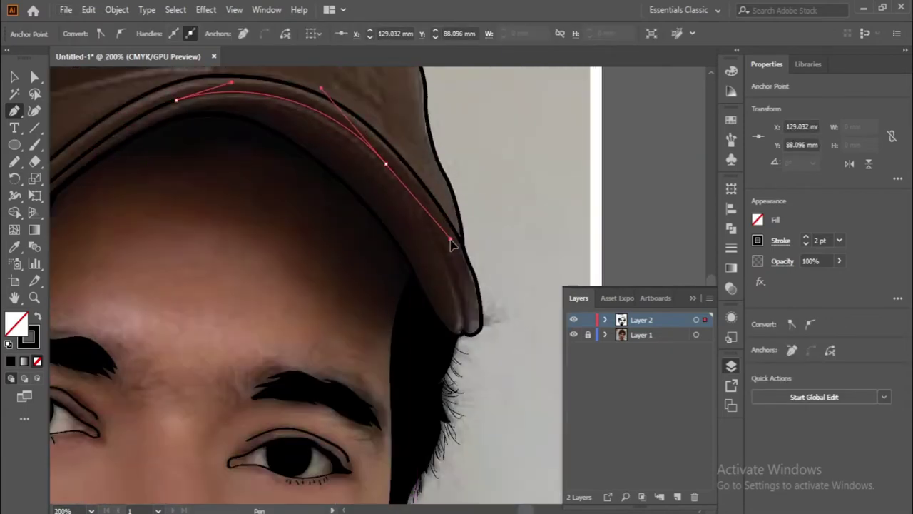
scroll(451, 244, down, 1)
drag(462, 317, 518, 345)
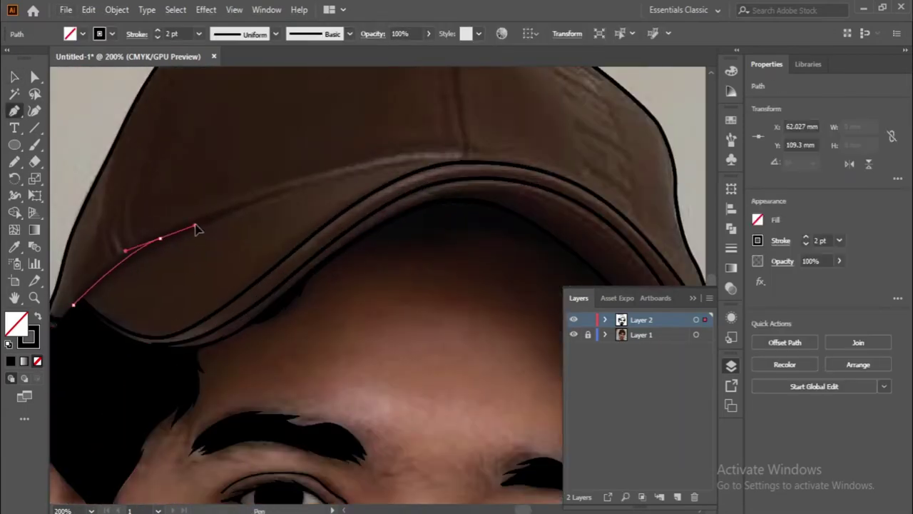
drag(467, 162, 545, 170)
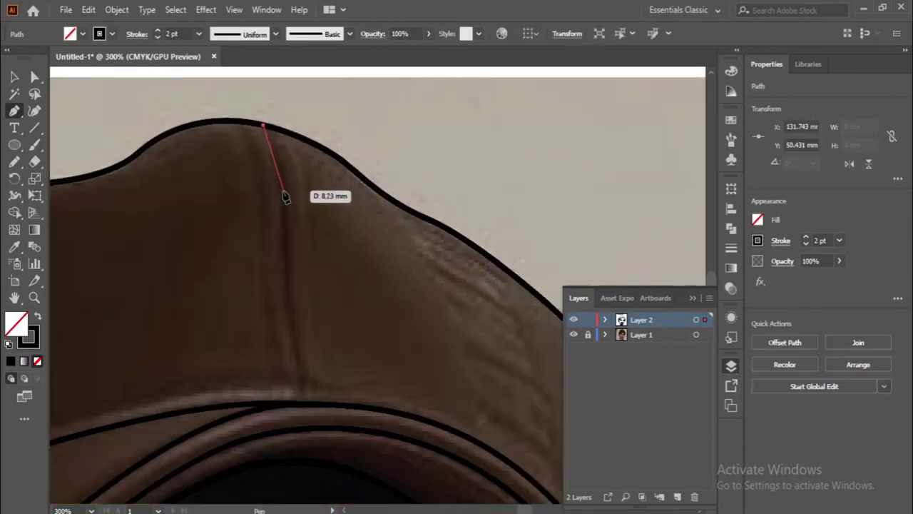
- Draw a seam line across the cap's crown, then hide the reference photo to check
drag(282, 192, 277, 224)
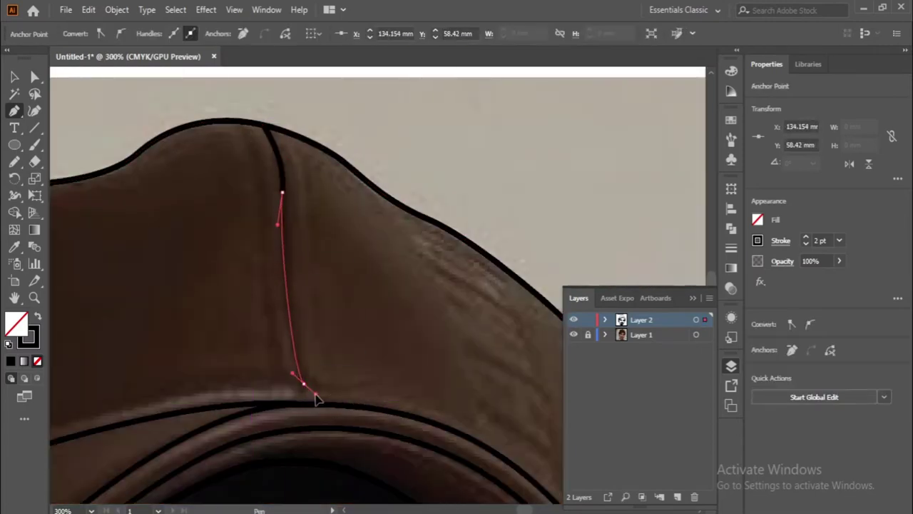
ctrl+click(282, 385)
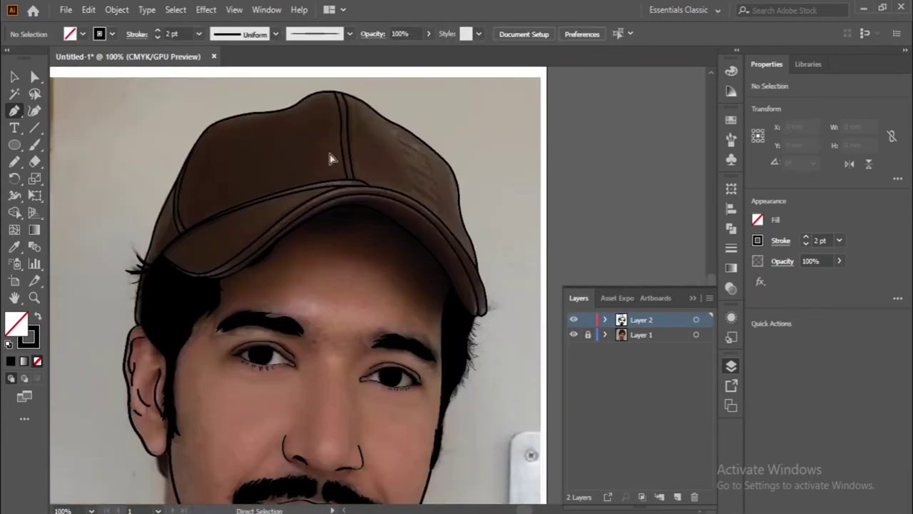
click(573, 334)
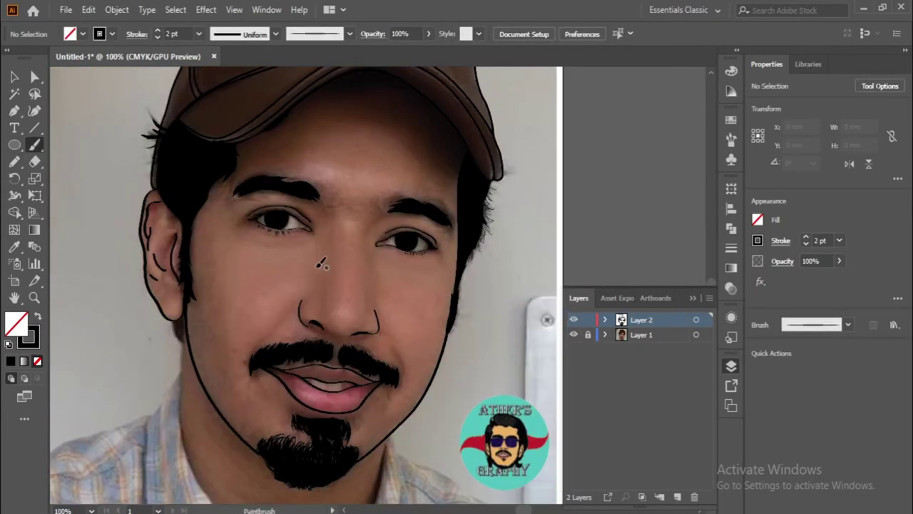
- Scroll across the canvas, then switch to the mooroo.ai portrait document
scroll(237, 239, right, 4)
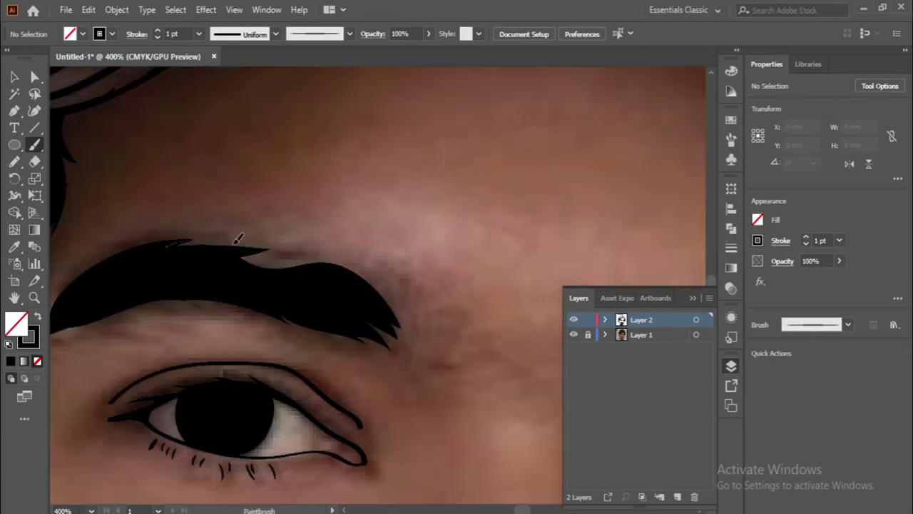
scroll(132, 315, left, 1)
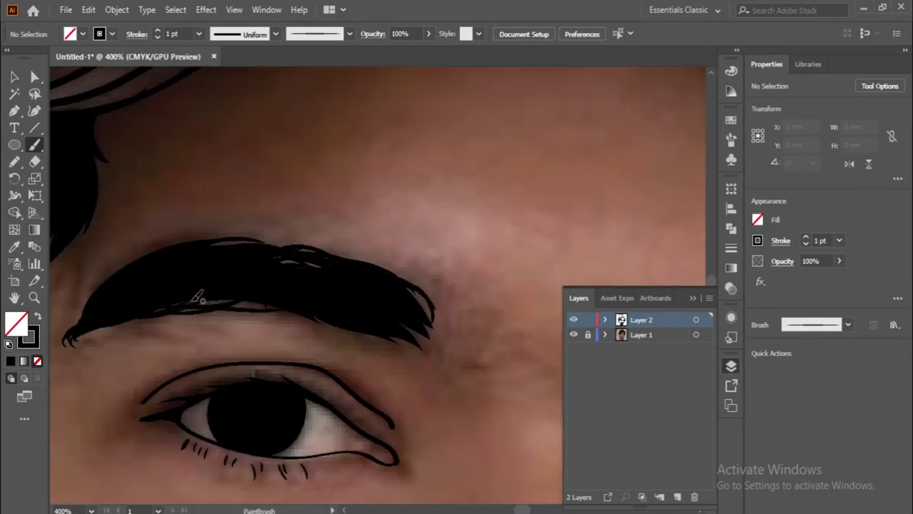
scroll(421, 325, right, 4)
scroll(273, 344, left, 5)
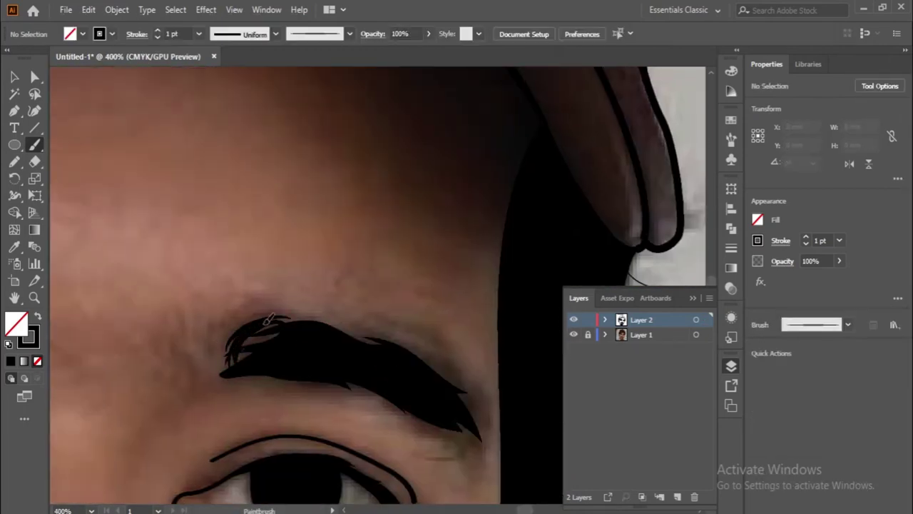
scroll(411, 357, right, 3)
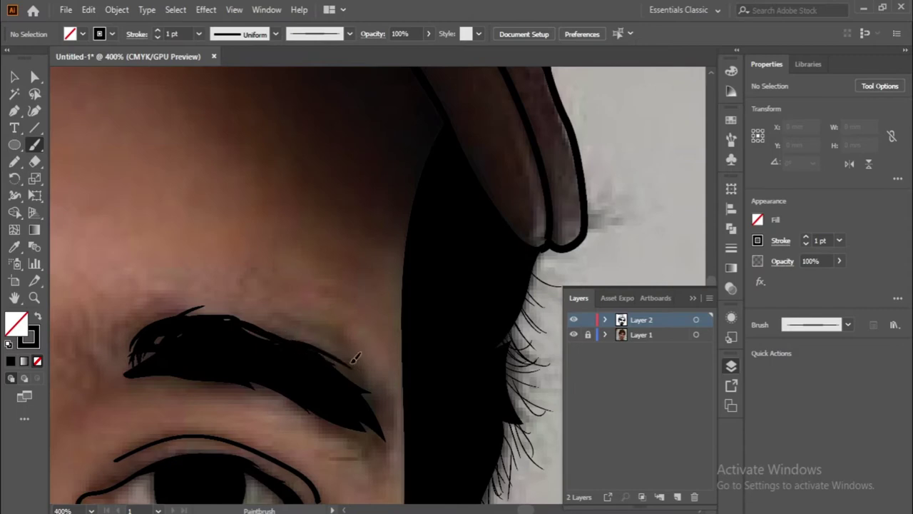
scroll(246, 407, left, 3)
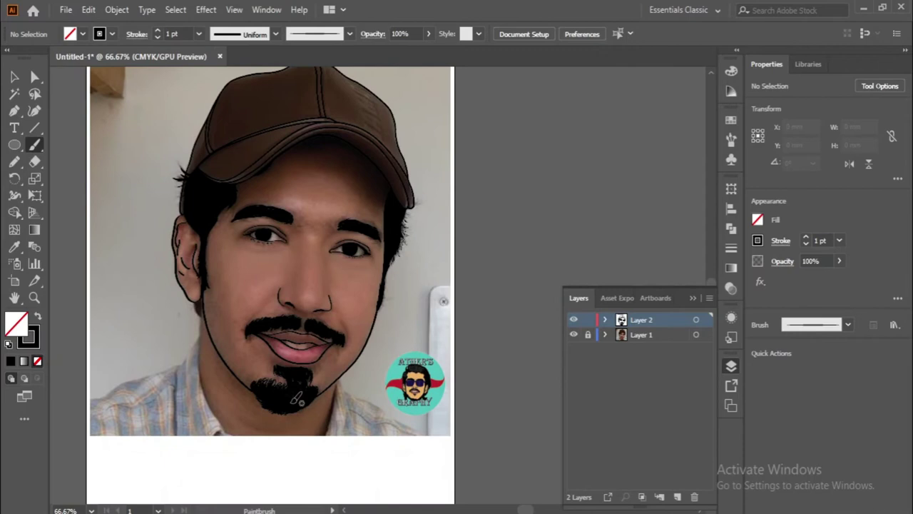
click(574, 334)
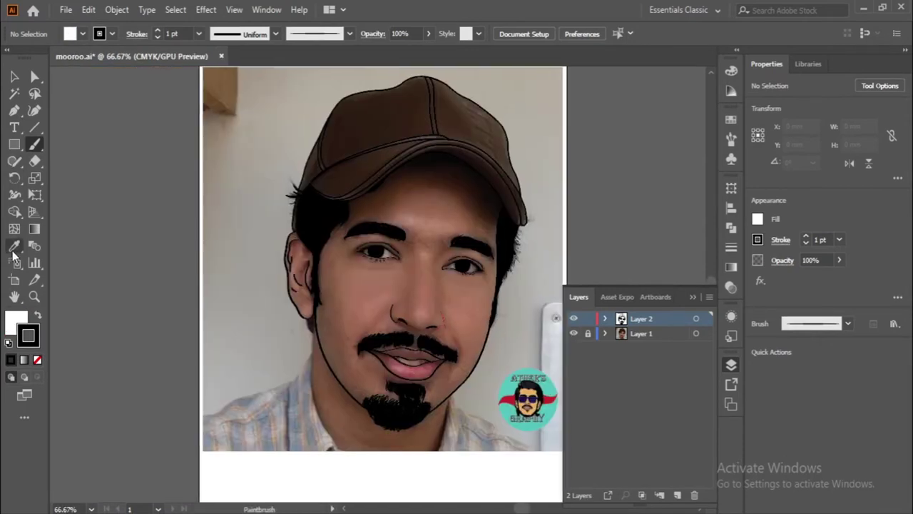
- Make a peach #e0b189 rectangle, send it behind the line art, and enter the portrait group
double_click(16, 321)
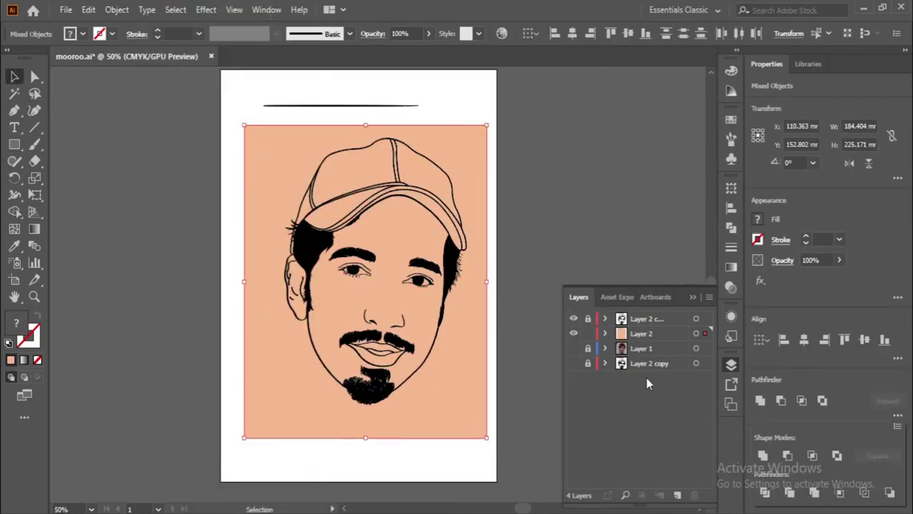
click(504, 181)
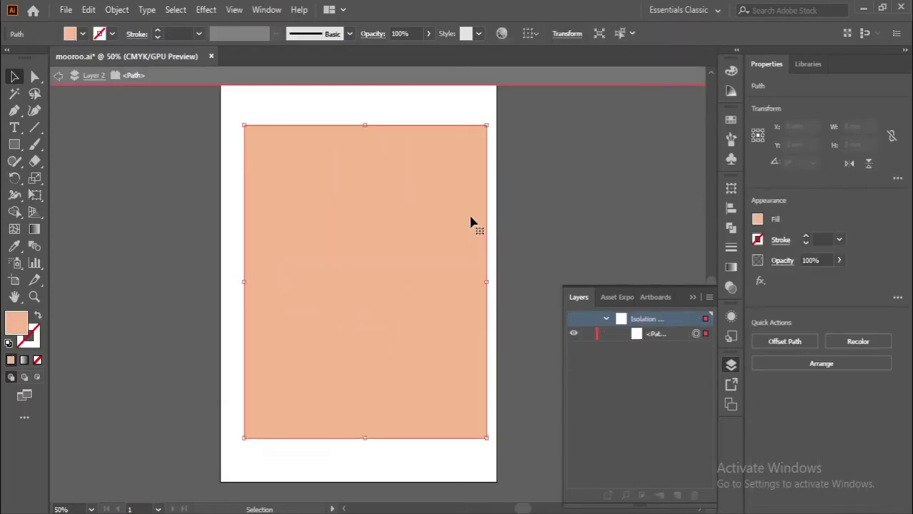
right_click(478, 300)
click(203, 426)
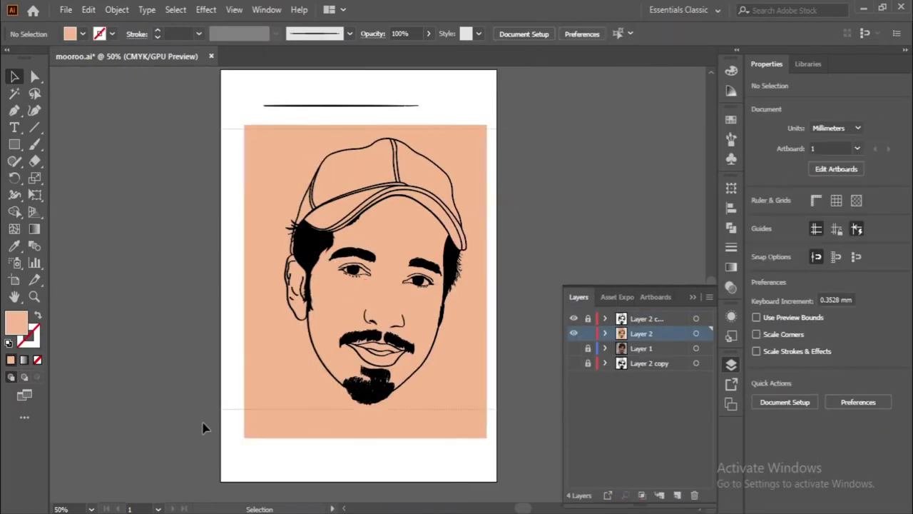
drag(204, 425, 575, 325)
double_click(460, 363)
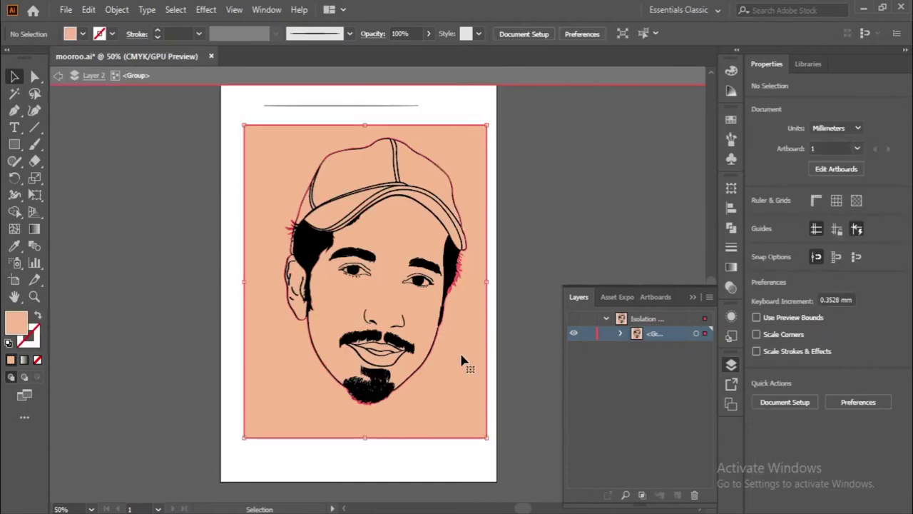
- Inside the group, select the stray hair strands, eye outline and lips, then exit isolation mode
scroll(444, 281, up, 3)
scroll(546, 321, down, 3)
click(586, 378)
scroll(422, 443, up, 3)
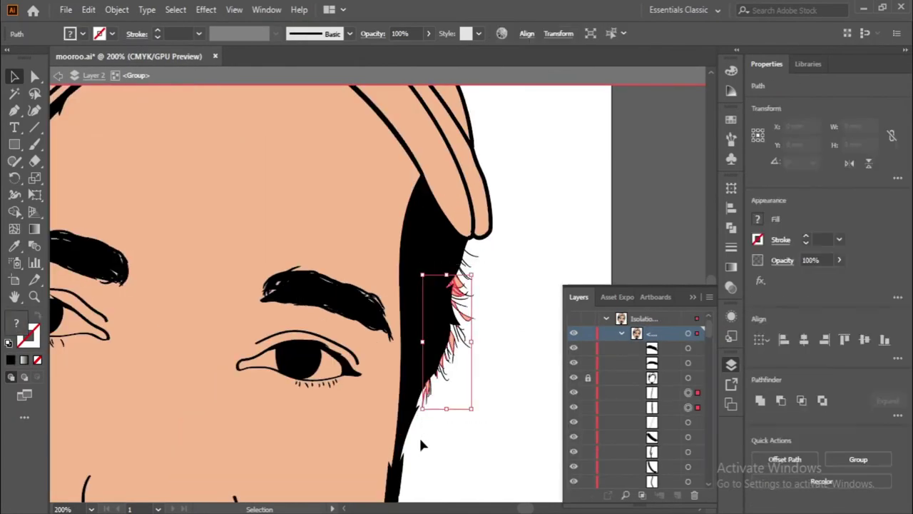
scroll(467, 377, down, 1)
scroll(357, 321, up, 2)
scroll(208, 216, up, 3)
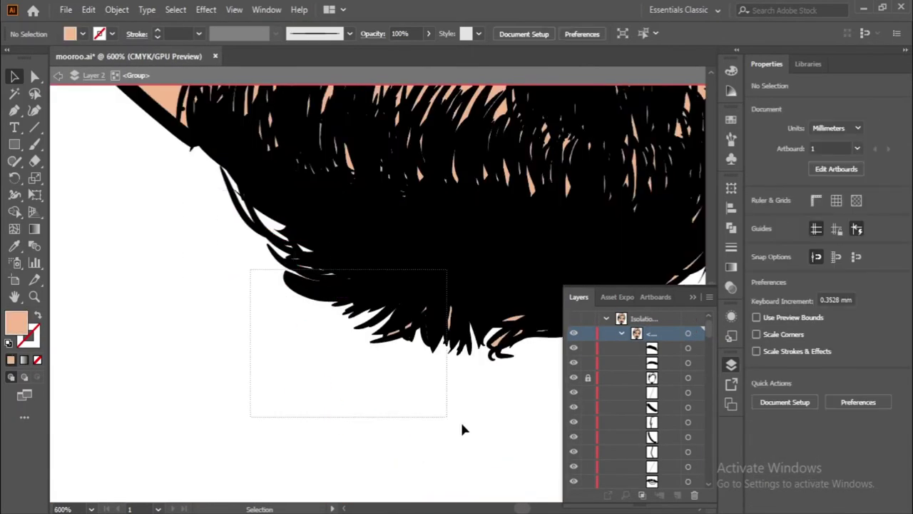
scroll(462, 428, down, 1)
click(468, 224)
scroll(428, 277, down, 2)
scroll(367, 267, up, 3)
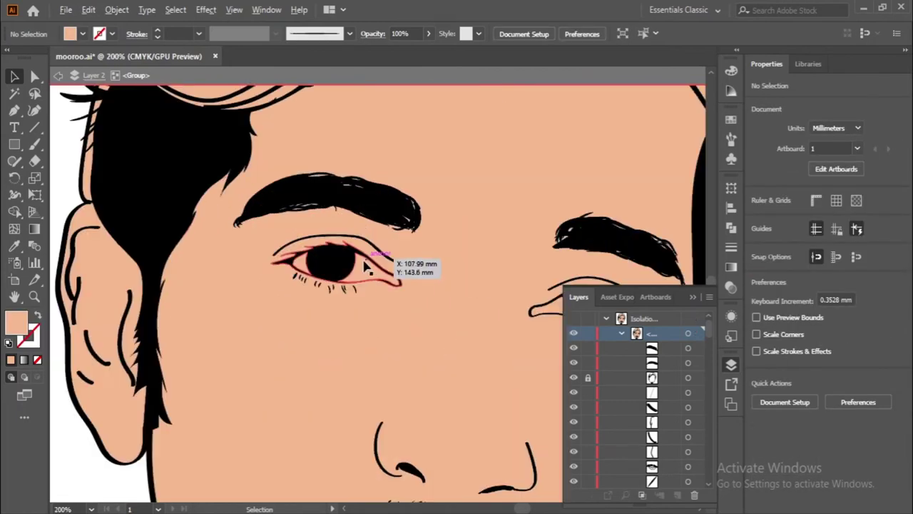
scroll(367, 267, down, 2)
click(435, 321)
scroll(307, 435, up, 2)
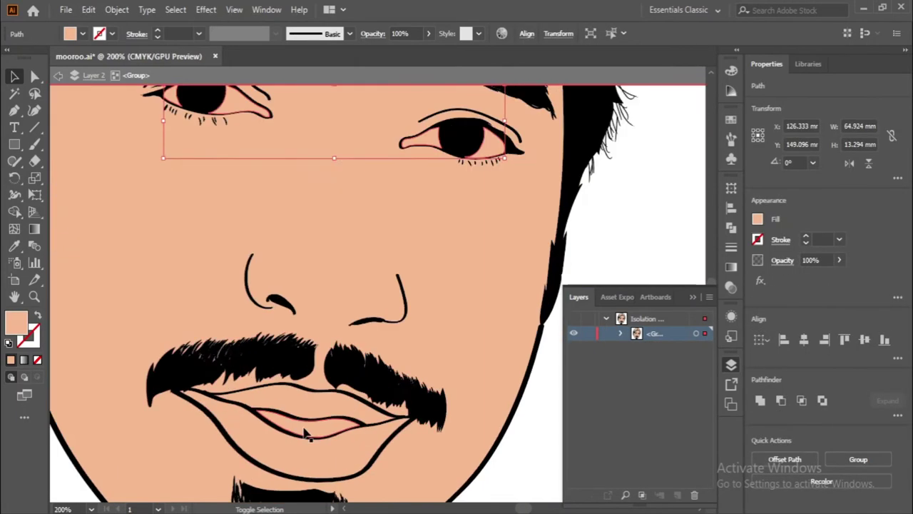
scroll(307, 435, down, 2)
scroll(357, 321, down, 2)
click(731, 364)
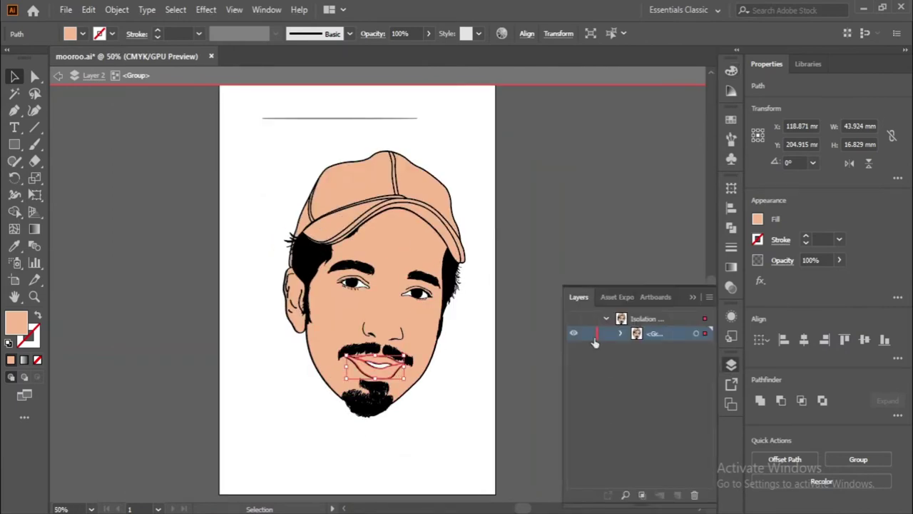
key(Escape)
- Eyedropper the lip colour from the photo and fill the cartoon lips with it
click(574, 333)
key(i)
key(ctrl+equal)
key(ctrl+equal)
key(ctrl+equal)
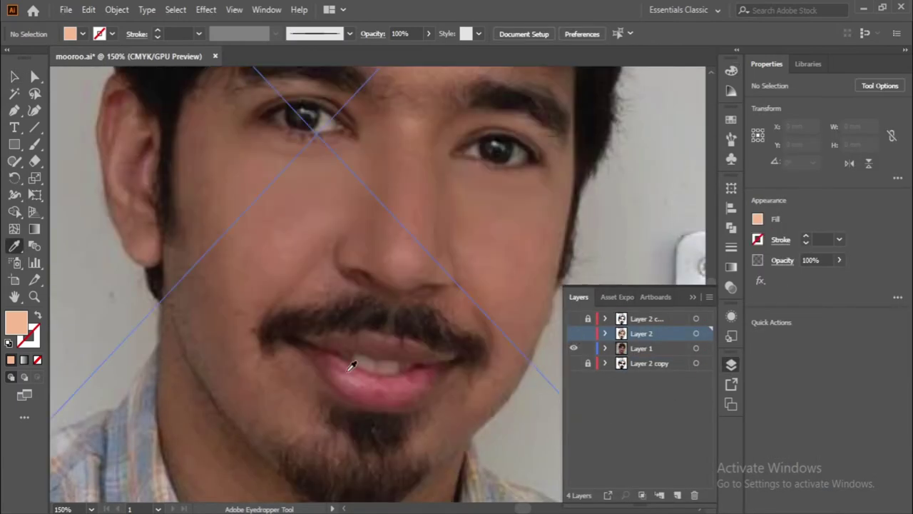
click(352, 366)
key(ctrl+0)
click(574, 333)
key(v)
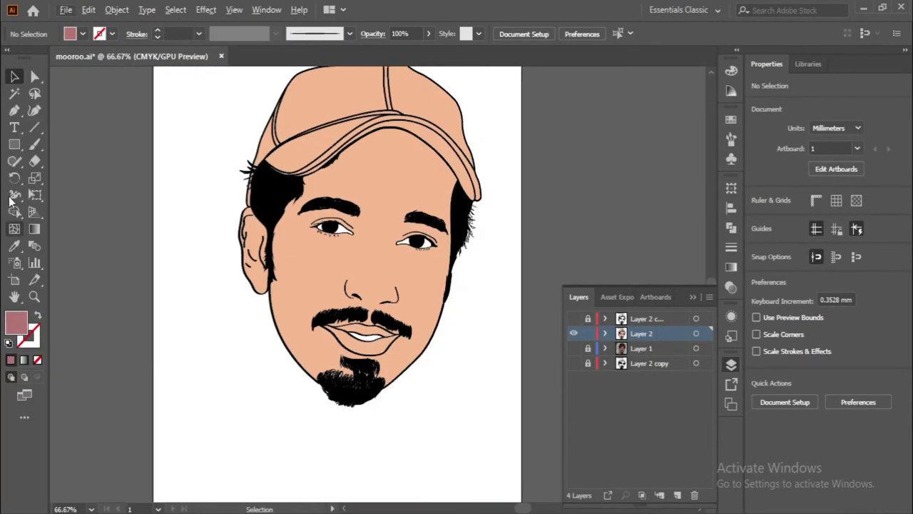
key(ctrl+equal)
key(ctrl+equal)
double_click(400, 286)
key(ctrl+equal)
key(ctrl+equal)
- Refine the lip fill in the Color Picker to a lighter rose-pink red
double_click(16, 323)
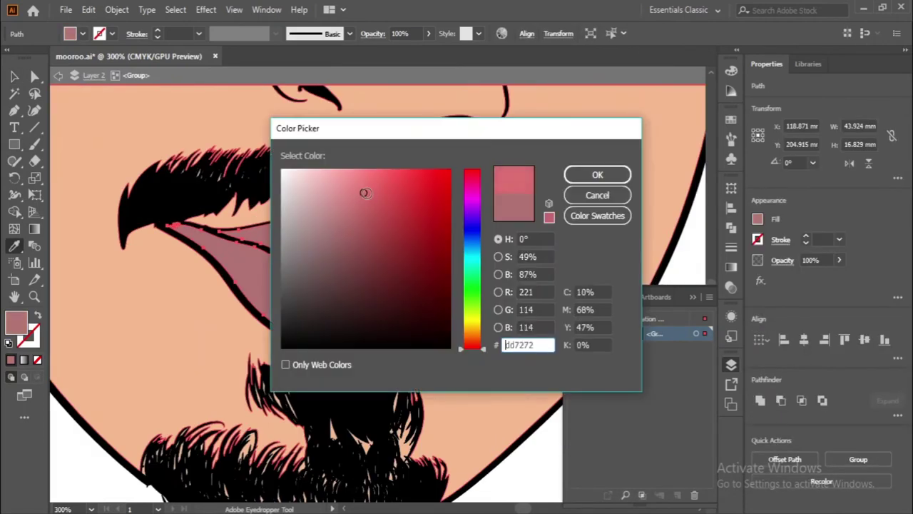
click(597, 174)
key(ctrl+minus)
double_click(17, 323)
click(597, 174)
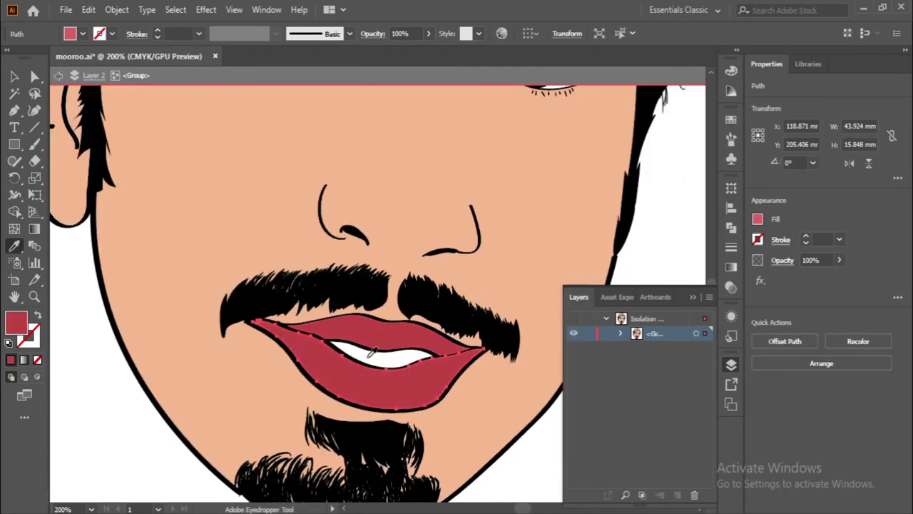
double_click(16, 323)
click(597, 174)
double_click(16, 323)
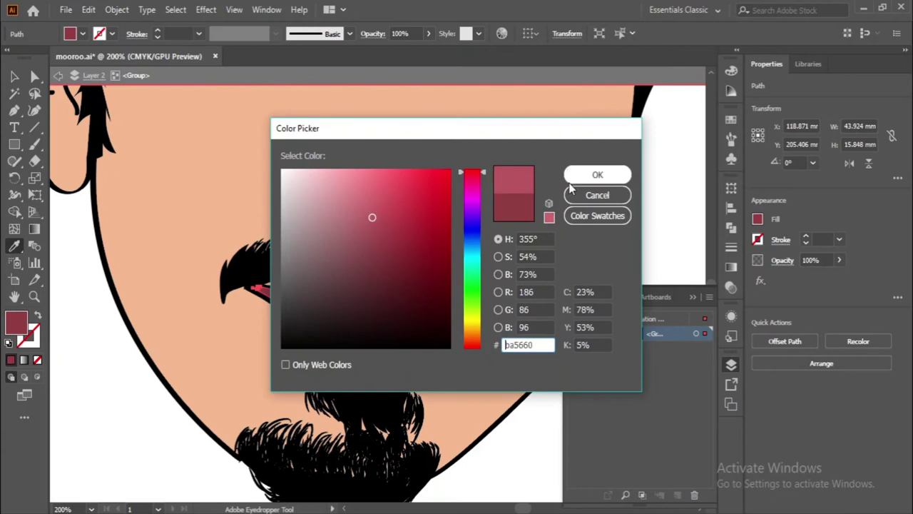
click(597, 174)
- Select the cap's crown and choose a dark brown fill for it
double_click(16, 324)
click(592, 175)
key(ctrl+0)
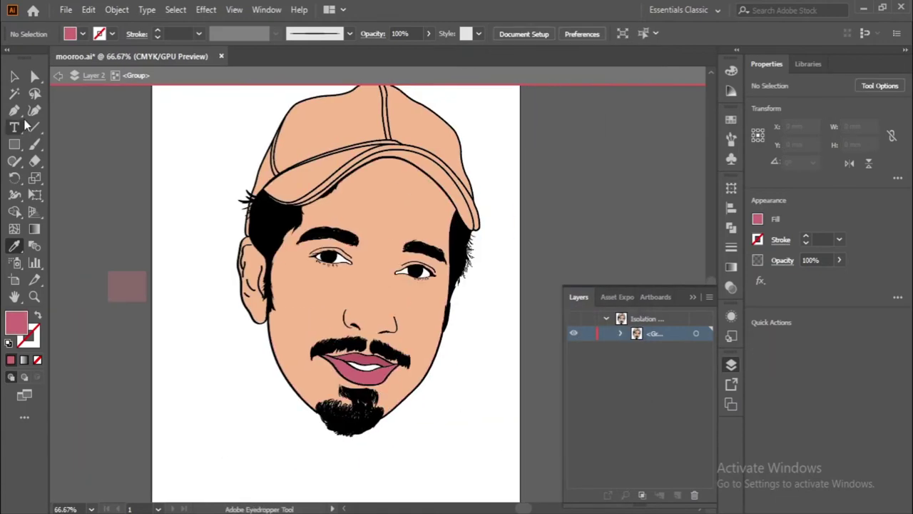
key(ctrl+1)
key(v)
click(273, 287)
double_click(17, 323)
- Apply the brown to the crown and copy it onto the brim stripe
click(587, 174)
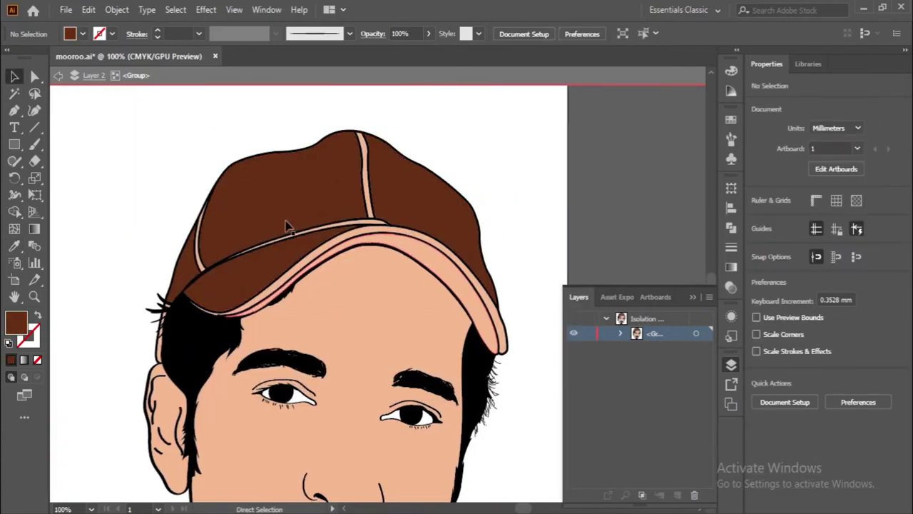
scroll(286, 228, up, 3)
click(438, 199)
scroll(435, 204, down, 3)
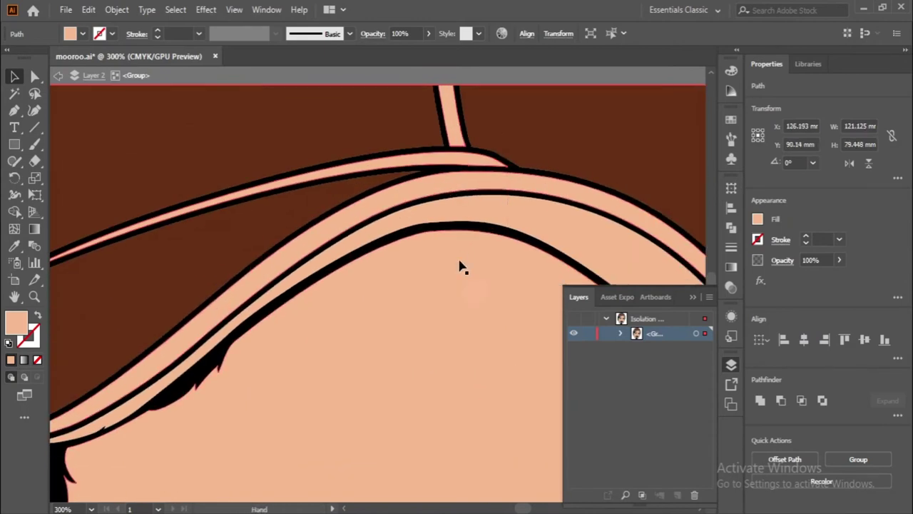
key(ctrl+1)
key(i)
double_click(16, 323)
click(597, 174)
click(236, 204)
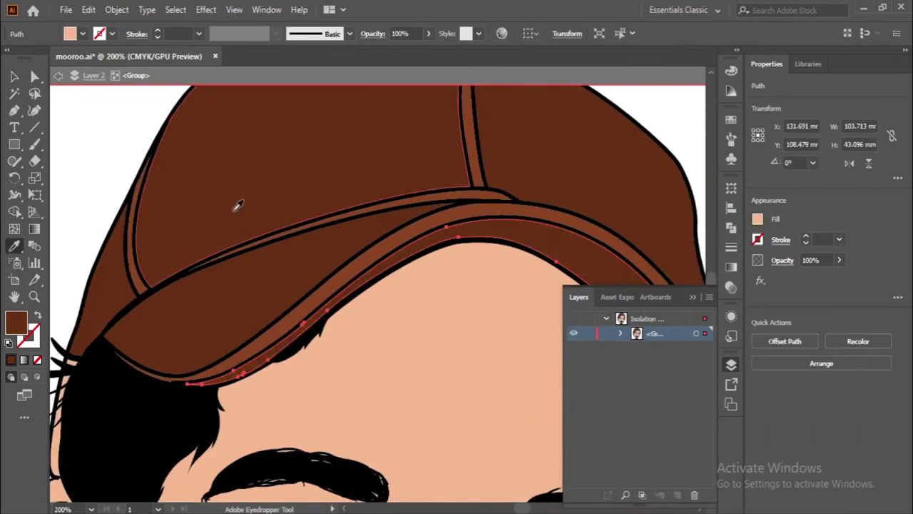
- Darken the band beneath the brim to a deeper brown and exit group editing
double_click(17, 323)
click(597, 175)
key(ctrl+0)
key(v)
key(Escape)
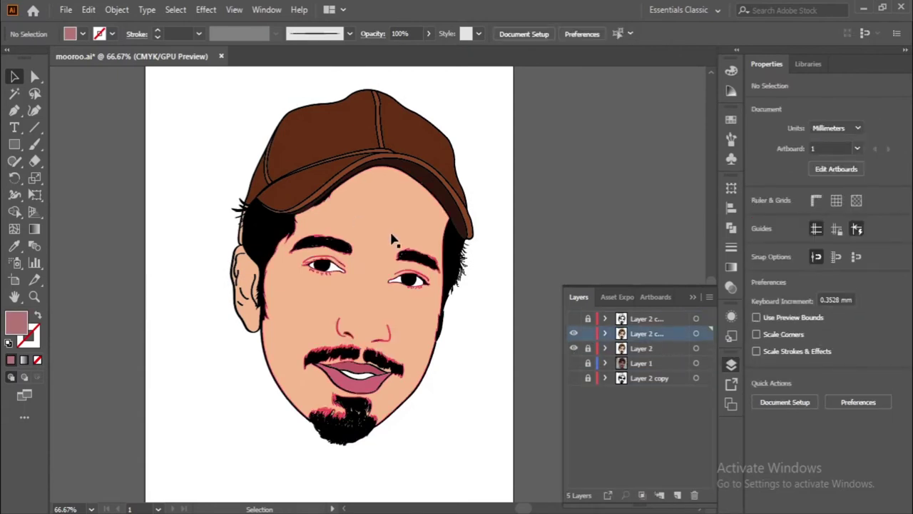
- Give the hair's outer edge beside the cap the cap's brown using the Eyedropper
double_click(277, 271)
scroll(277, 236, up, 5)
scroll(373, 292, down, 3)
key(Escape)
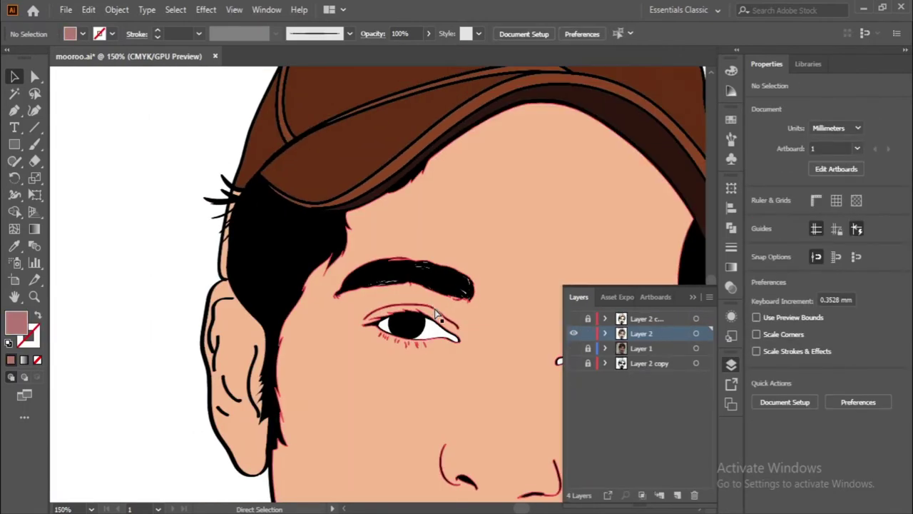
scroll(224, 267, up, 3)
double_click(221, 241)
scroll(240, 135, up, 2)
scroll(430, 340, down, 3)
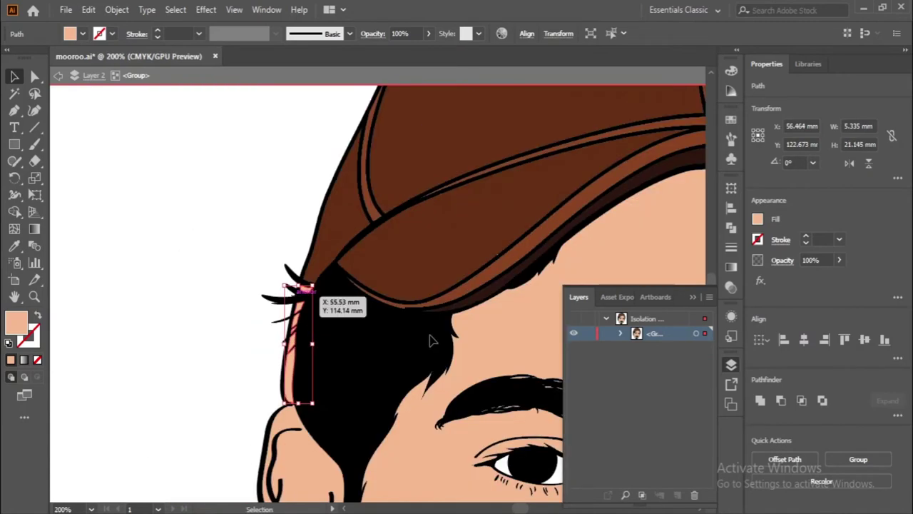
scroll(430, 340, up, 3)
key(i)
scroll(430, 340, down, 3)
click(473, 218)
scroll(473, 218, down, 3)
scroll(294, 202, up, 3)
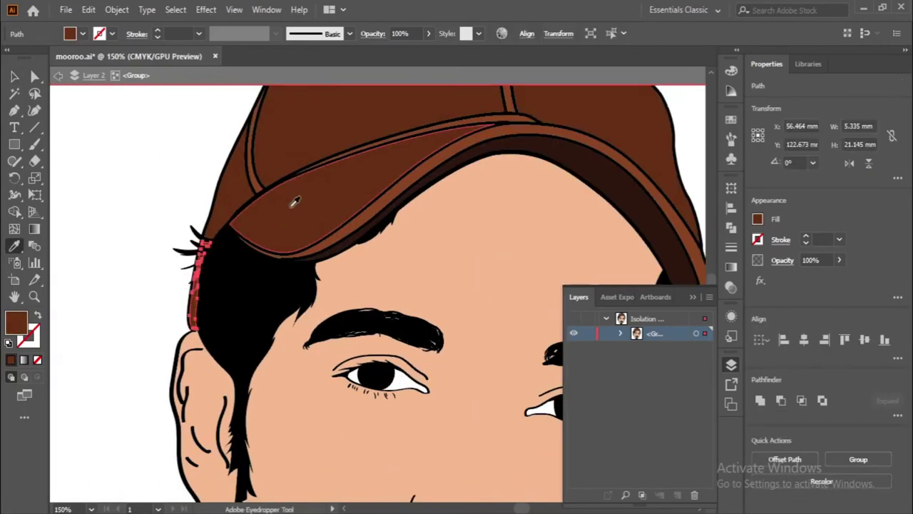
scroll(295, 202, down, 3)
key(Escape)
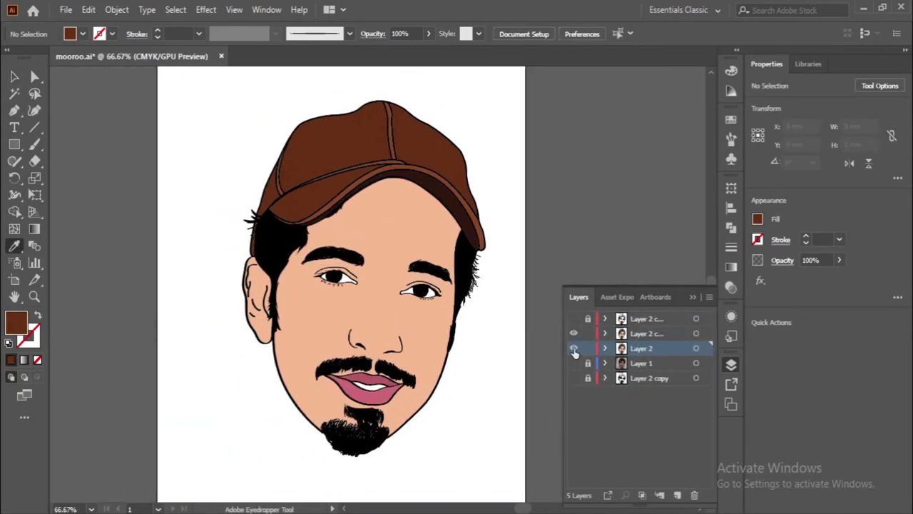
- Inside the artwork group, select and lock the beard and an eyebrow
key(v)
double_click(357, 321)
scroll(356, 236, up, 2)
scroll(428, 399, up, 2)
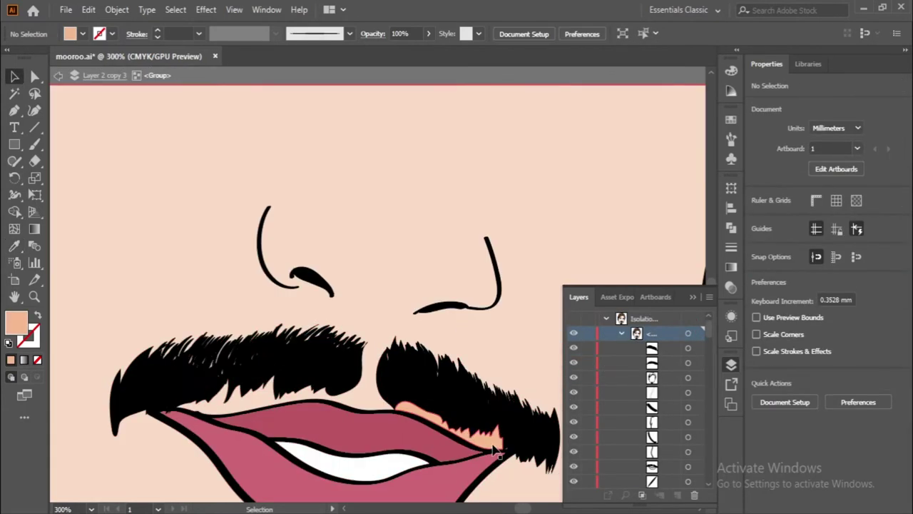
scroll(489, 449, down, 2)
scroll(490, 449, up, 3)
drag(200, 214, 523, 397)
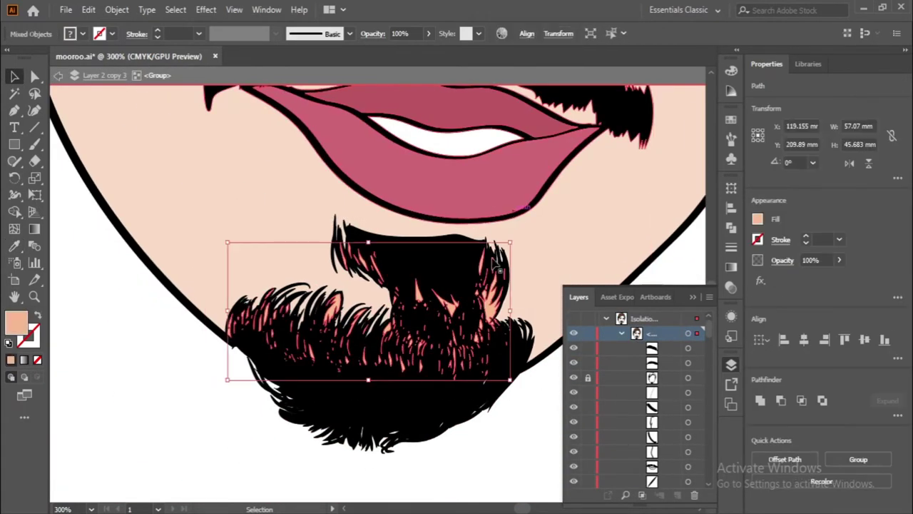
key(ctrl+2)
scroll(460, 315, down, 3)
scroll(362, 241, up, 3)
click(362, 236)
key(ctrl+2)
- Select both eyebrows with their eyelid creases, then clear the selection
drag(197, 223, 275, 291)
scroll(295, 292, right, 5)
click(376, 349)
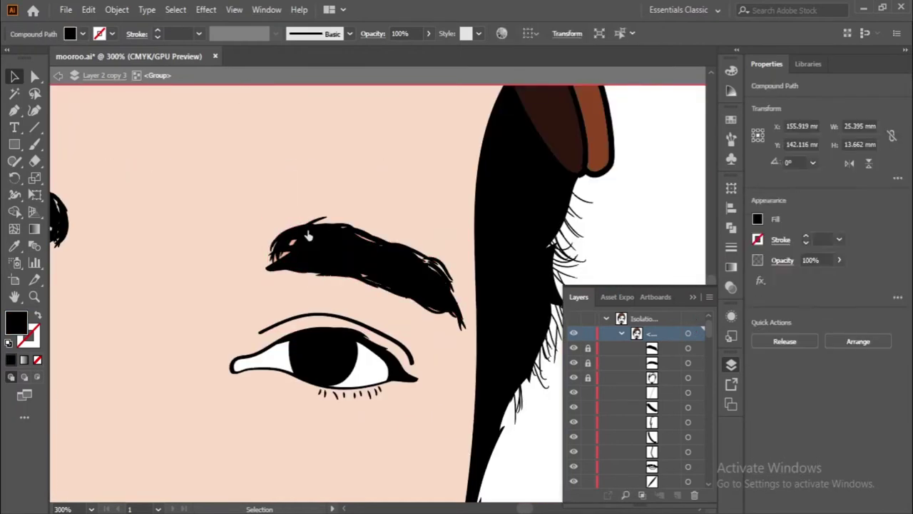
drag(240, 187, 448, 295)
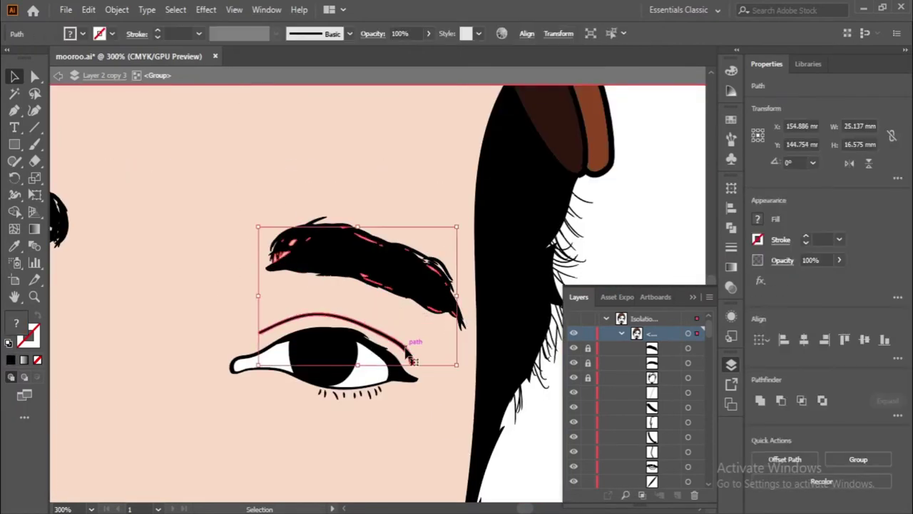
click(440, 345)
- Lock the mustache, then exit isolation mode and zoom out to the whole artboard
scroll(440, 344, down, 10)
click(385, 356)
key(ctrl+2)
key(ctrl+alt+2)
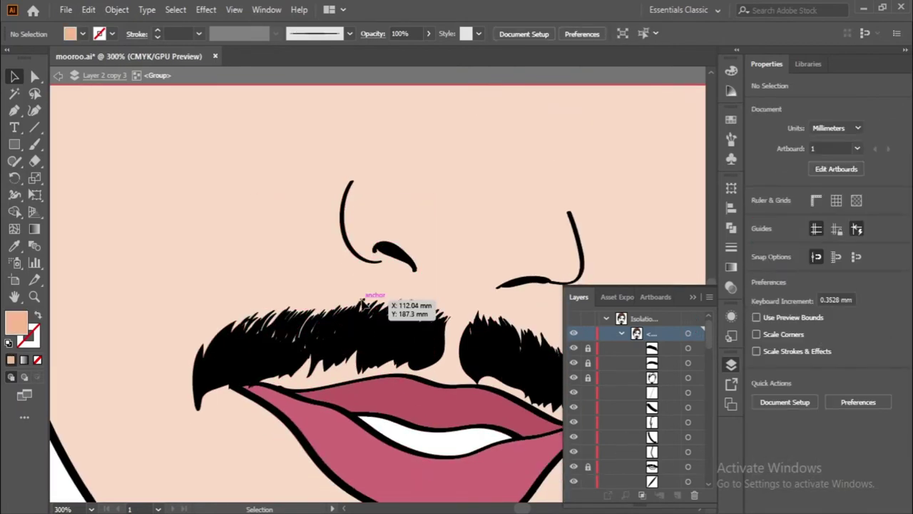
scroll(378, 318, down, 4)
key(Escape)
scroll(378, 318, down, 1)
click(587, 348)
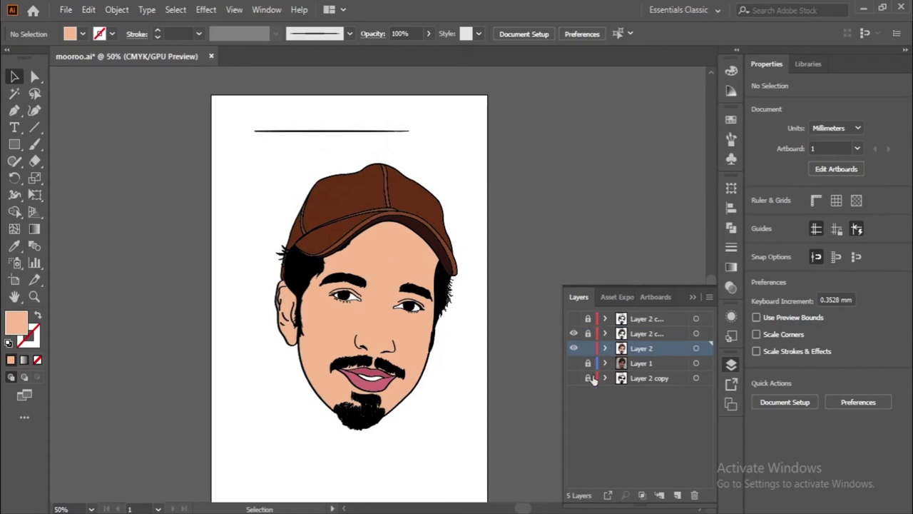
- Show the reference photo layer and add a new Layer 6 for shading
click(573, 364)
key(ctrl+plus)
click(677, 494)
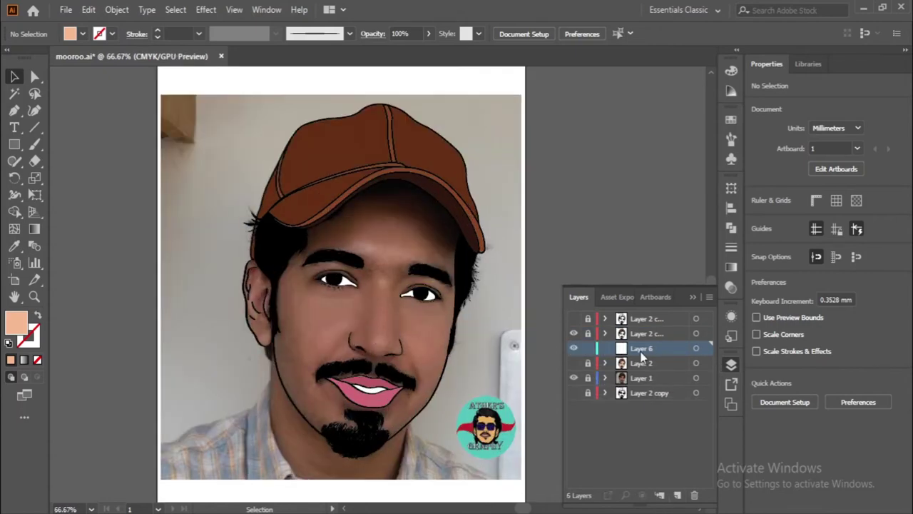
key(ctrl+plus)
key(ctrl+minus)
key(ctrl+minus)
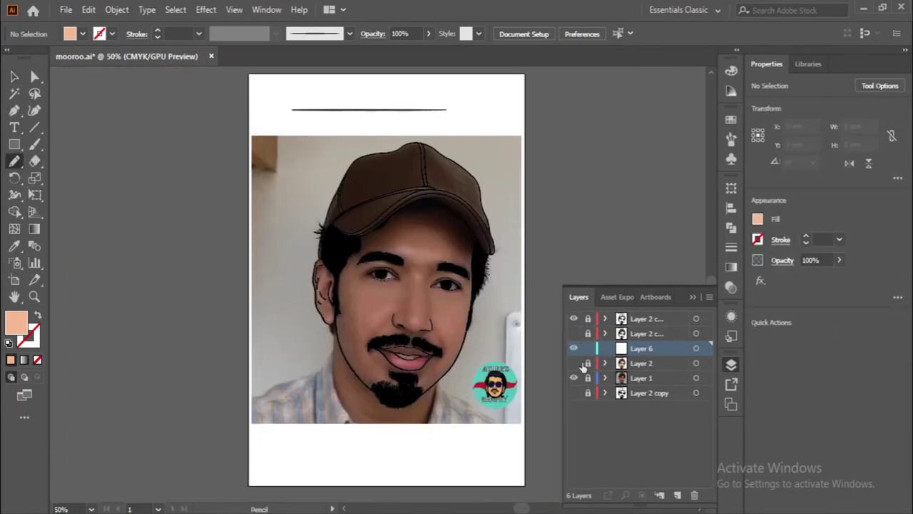
click(574, 363)
- Draw skin-tone swatch rectangles left of the artboard, darkening the following swatches
key(m)
drag(249, 240, 201, 269)
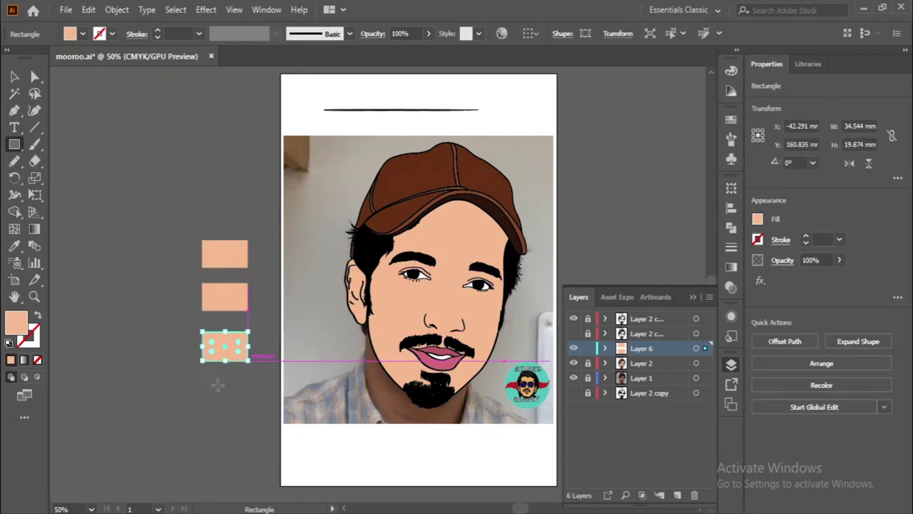
click(229, 303)
click(593, 174)
key(i)
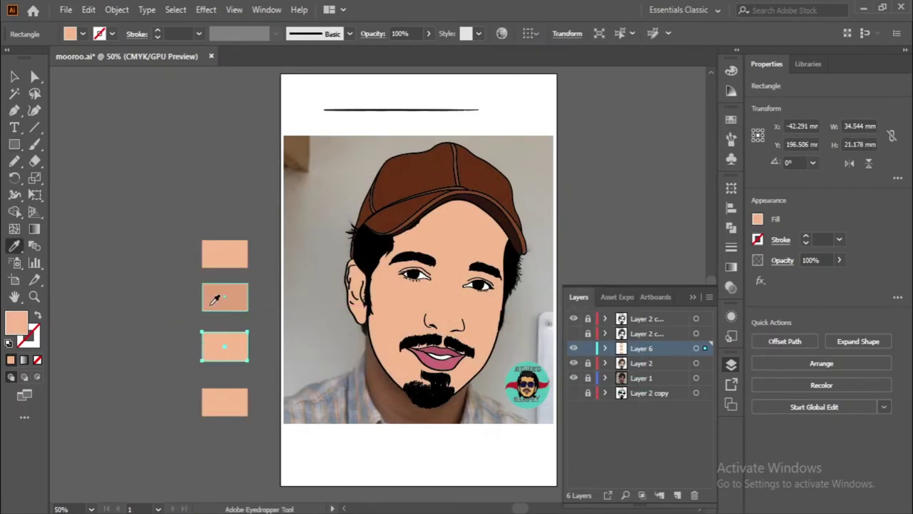
key(Return)
click(225, 402)
double_click(16, 322)
key(Return)
key(ctrl+shift+a)
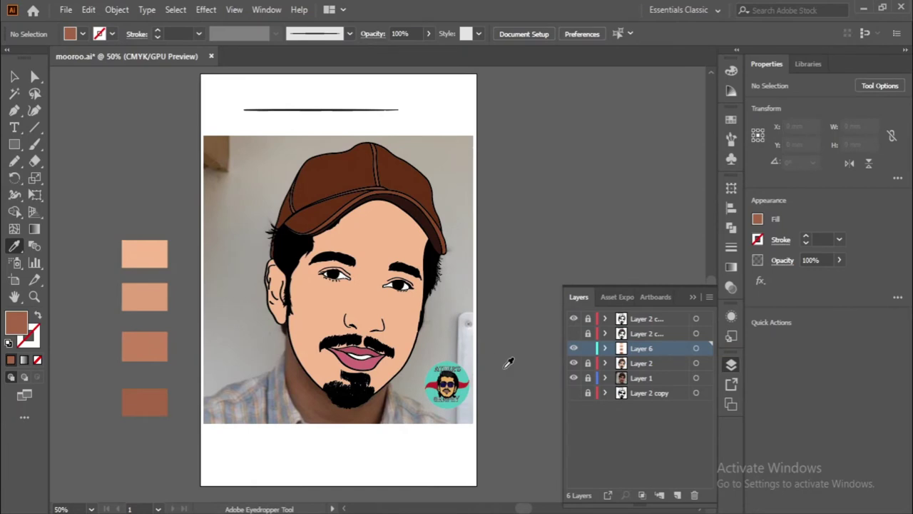
- Hide the Layer 2 copies and zoom in around the eyes
click(574, 363)
click(573, 334)
click(573, 348)
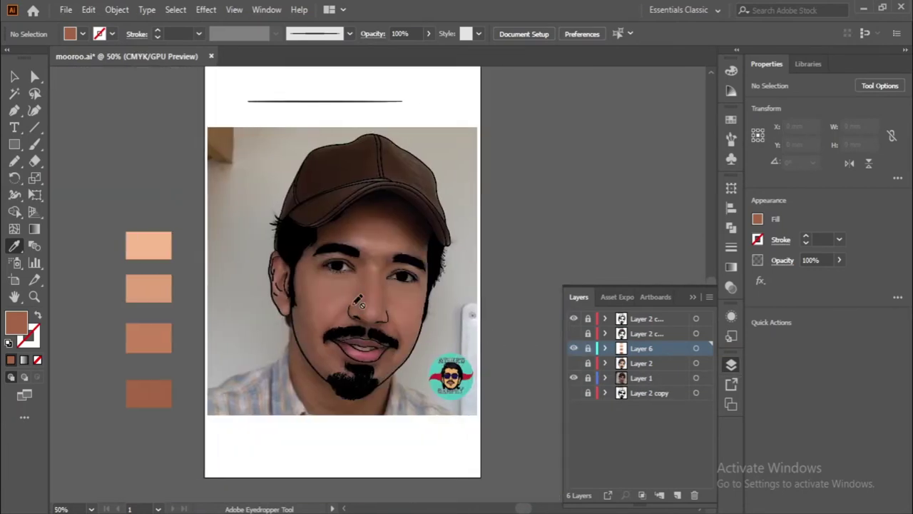
key(ctrl+plus)
key(ctrl+0)
key(ctrl+plus)
key(ctrl+plus)
key(ctrl+plus)
scroll(118, 321, down, 2)
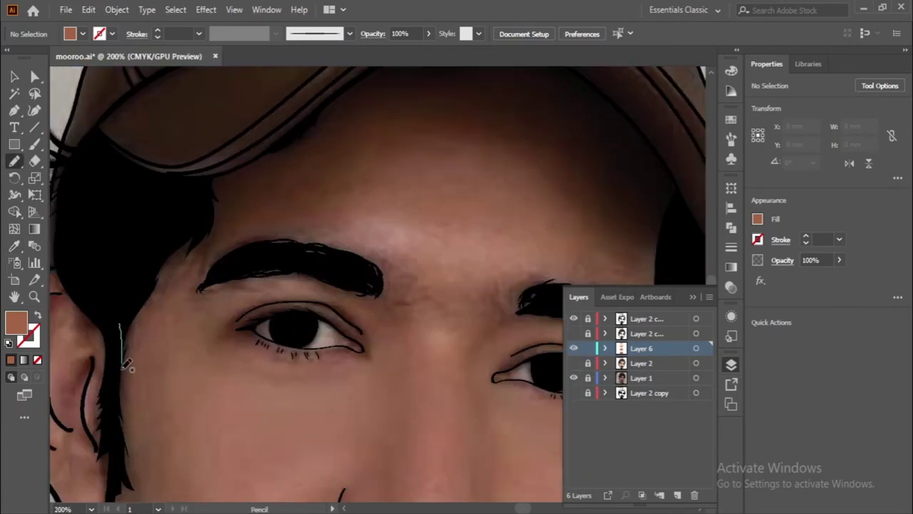
- Pencil a shading shape along the hairline and under the cap brim
key(n)
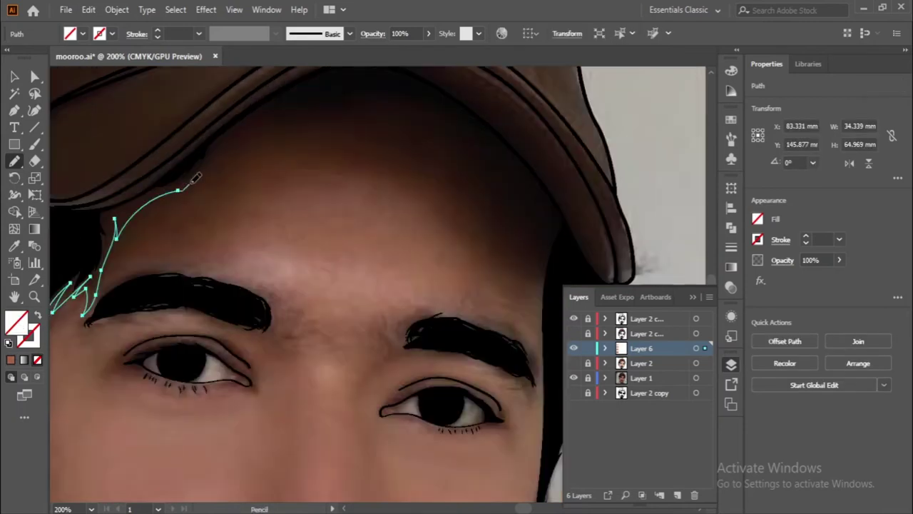
drag(50, 235, 175, 135)
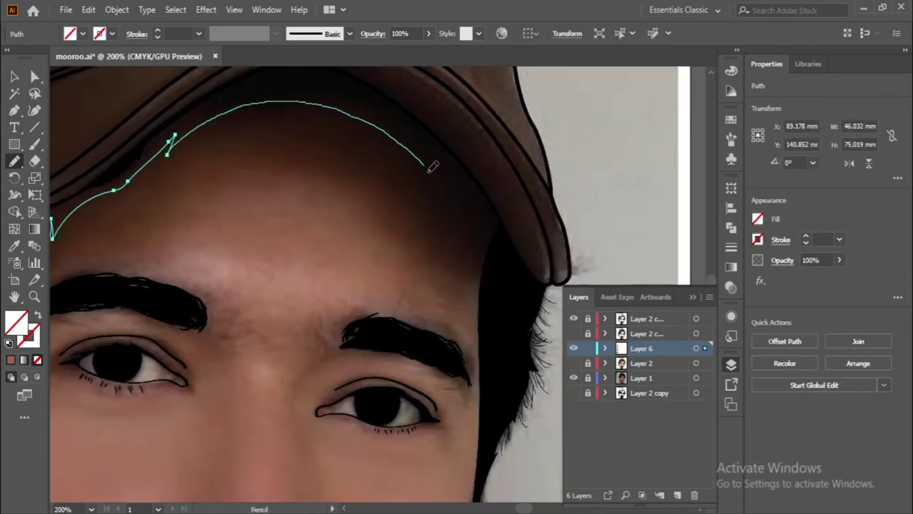
drag(511, 276, 414, 103)
key(ctrl+minus)
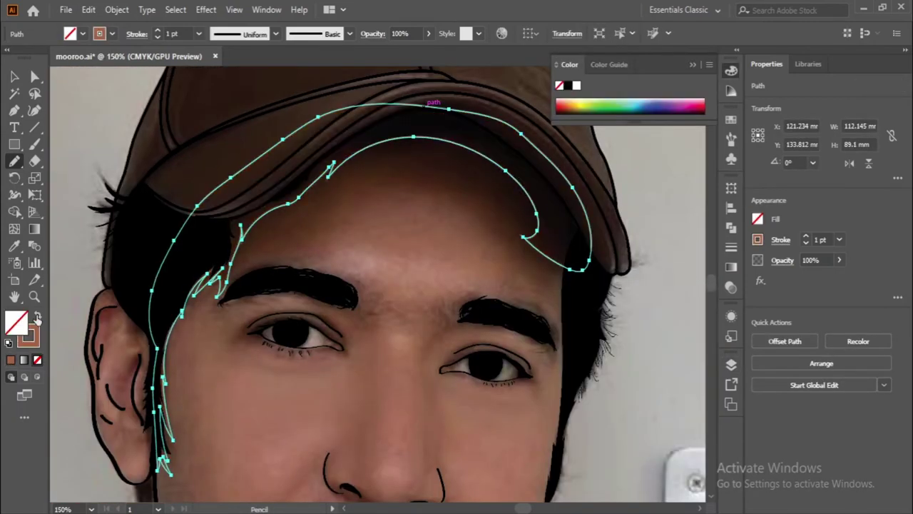
scroll(521, 171, up, 2)
key(ctrl+shift+a)
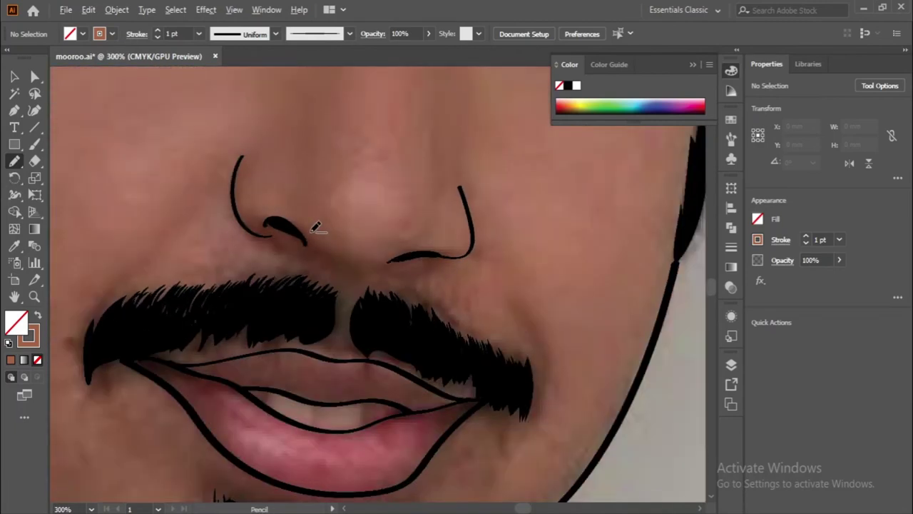
- Pencil shading shapes inside the ear and around the eyelid
scroll(182, 248, up, 1)
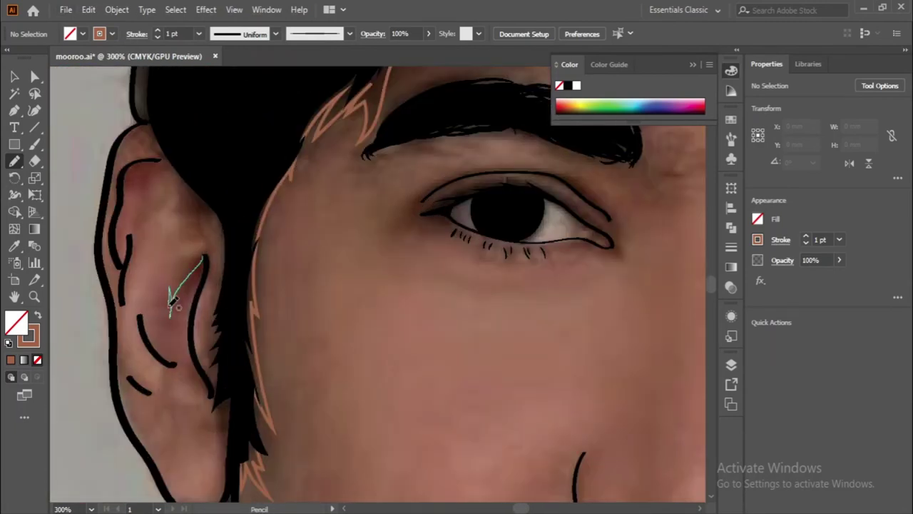
drag(211, 276, 205, 258)
scroll(198, 160, left, 2)
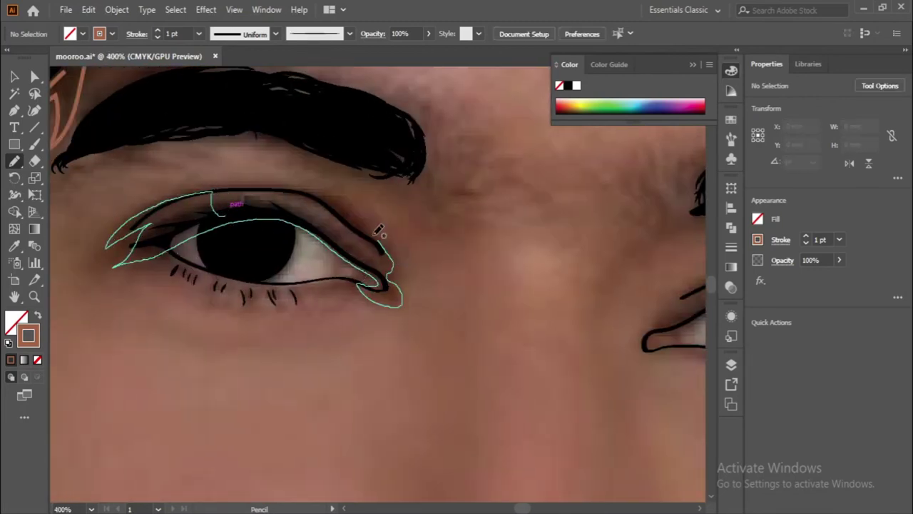
drag(333, 229, 334, 229)
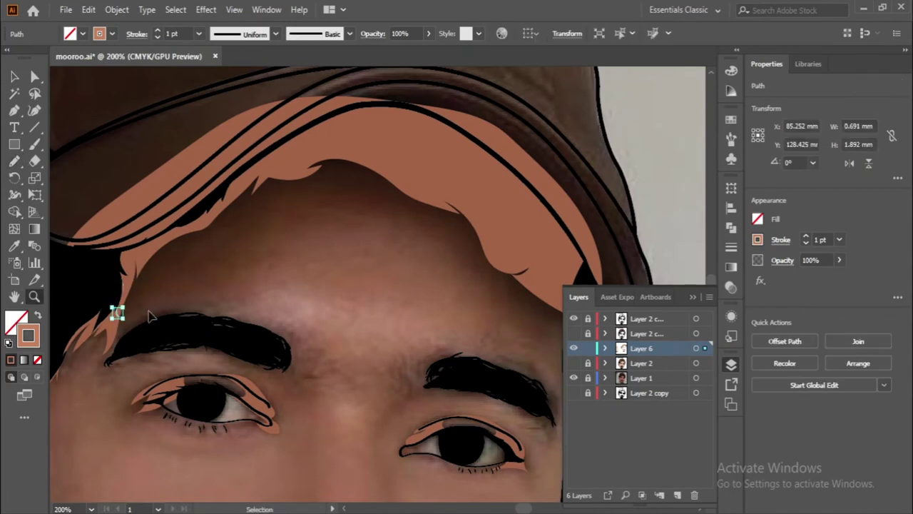
- Pencil peach shading outlines across the forehead and around the nose
click(146, 303)
key(z)
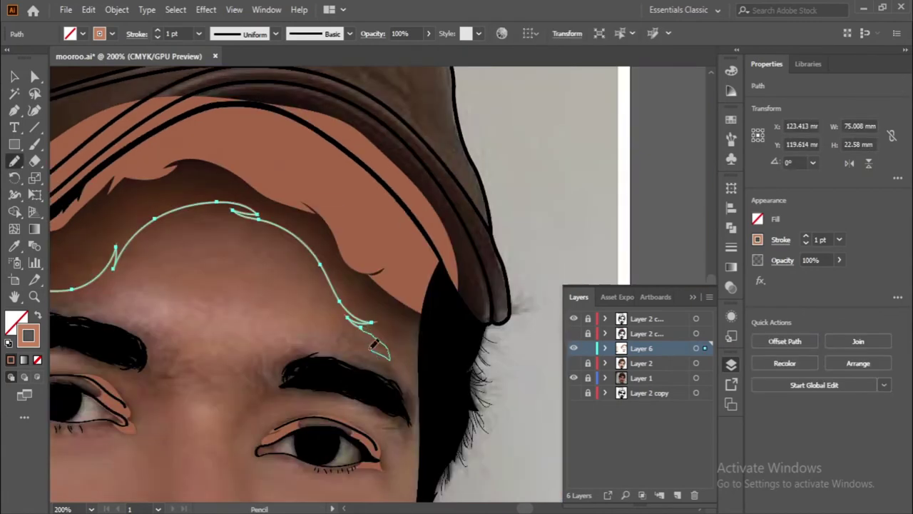
drag(497, 316, 397, 354)
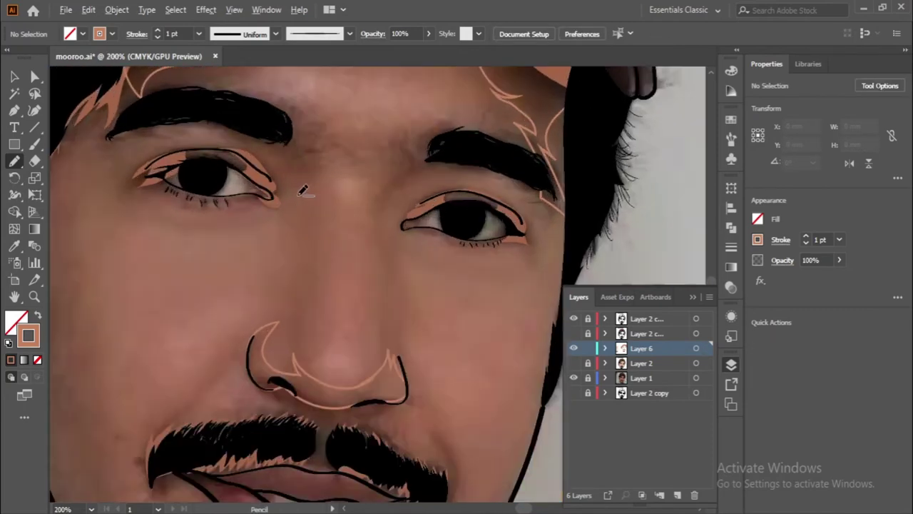
drag(203, 150, 217, 198)
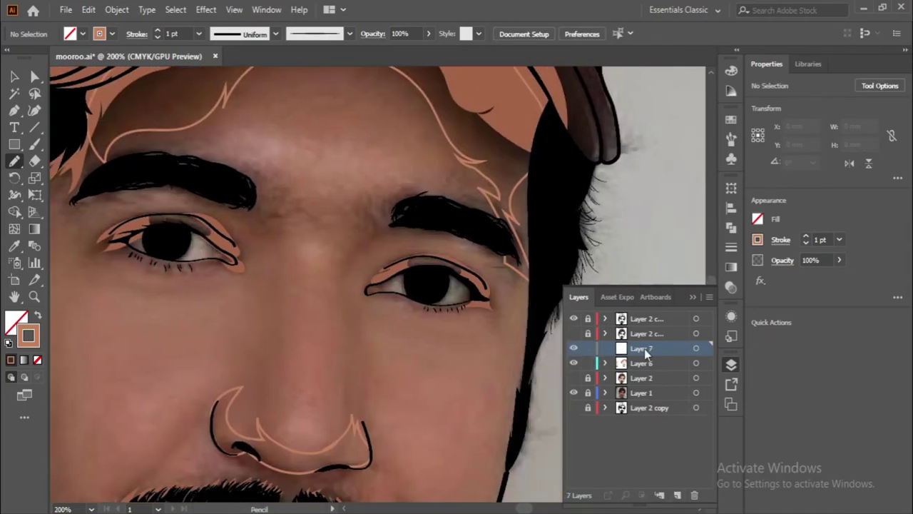
- Expand Layer 6 and select an anchor on the new shading stroke
click(696, 380)
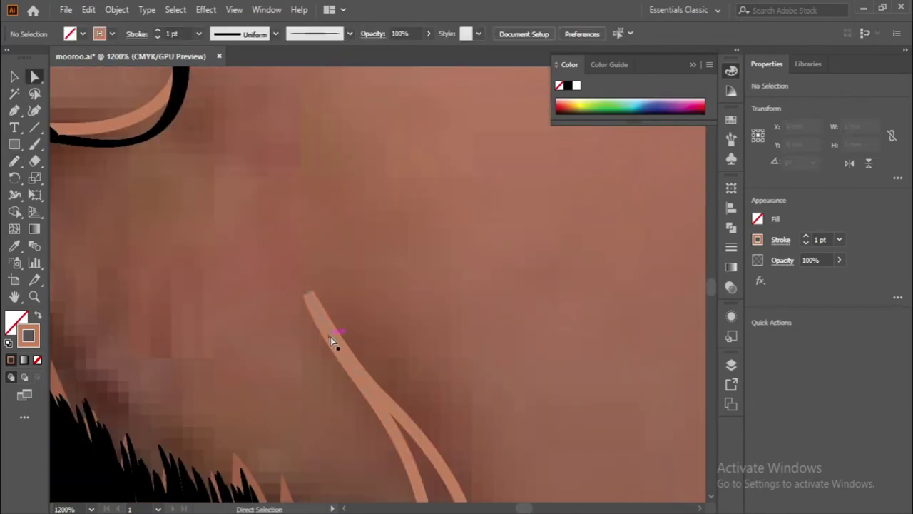
click(330, 337)
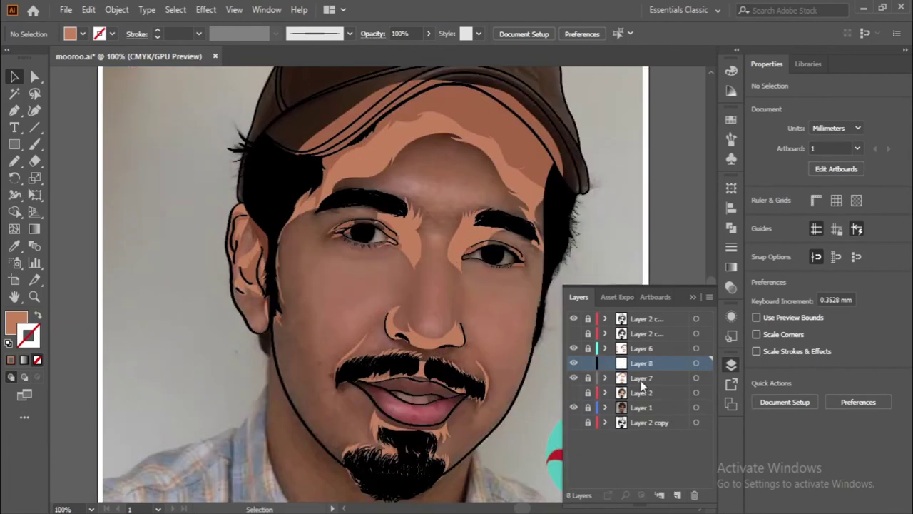
- Move Layer 8 below Layer 7, confirm its orange layer colour, and pick a skin swatch
drag(641, 385, 641, 383)
double_click(664, 378)
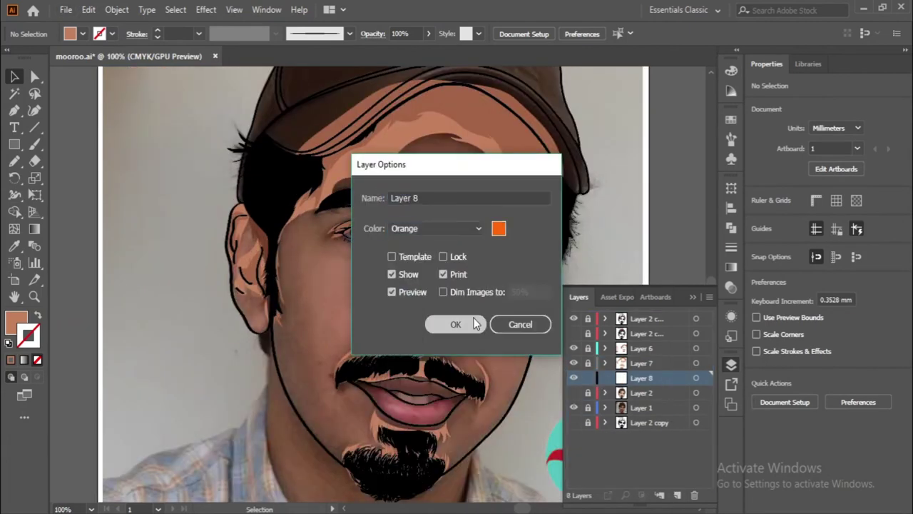
click(475, 321)
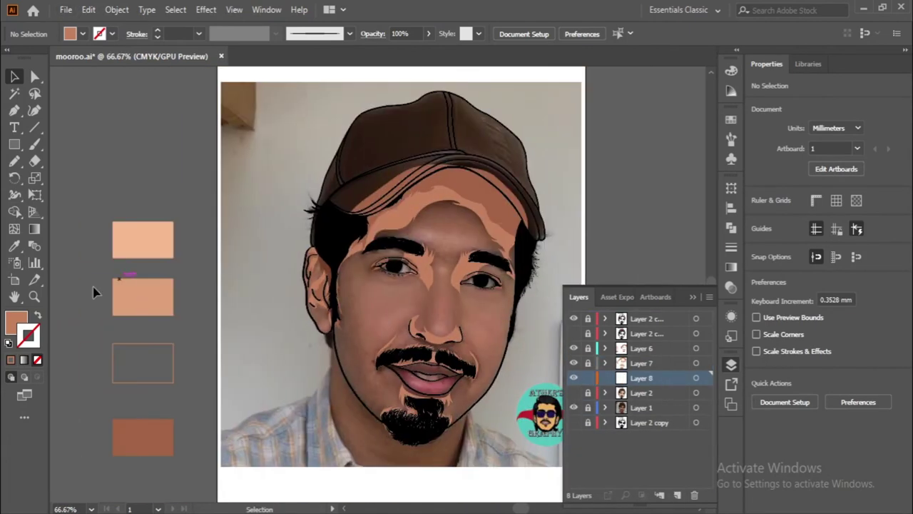
click(132, 289)
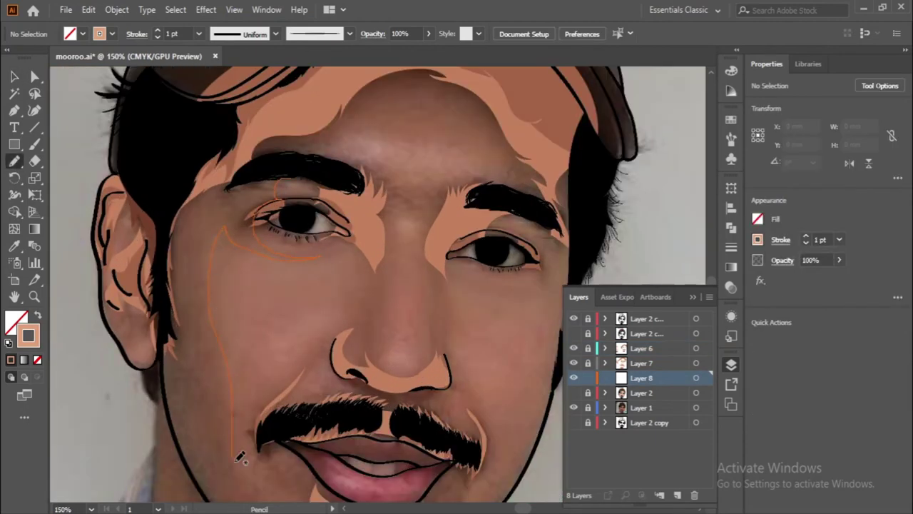
- Pencil a highlight outline down the cheek and up the jaw edge
drag(310, 453, 324, 325)
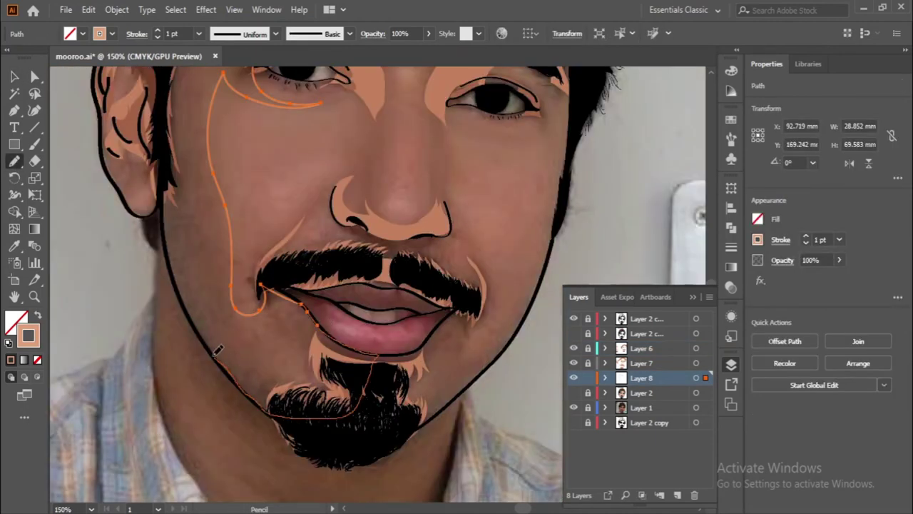
drag(168, 232, 161, 149)
drag(160, 143, 160, 299)
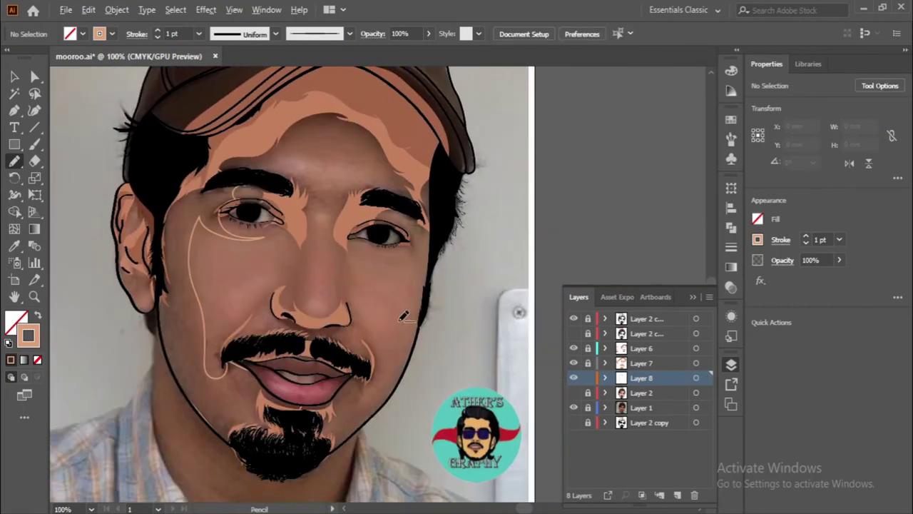
key(a)
alt+scroll(277, 263, up, 5)
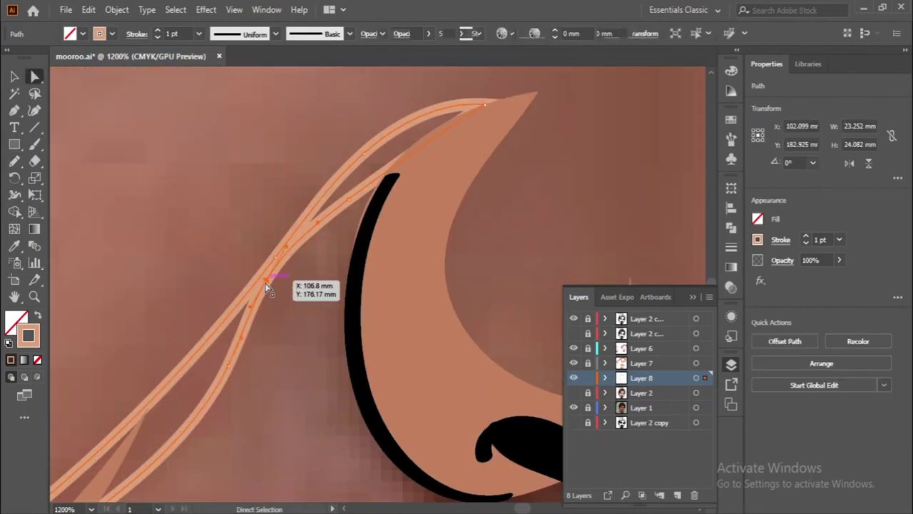
click(264, 285)
alt+scroll(266, 369, down, 5)
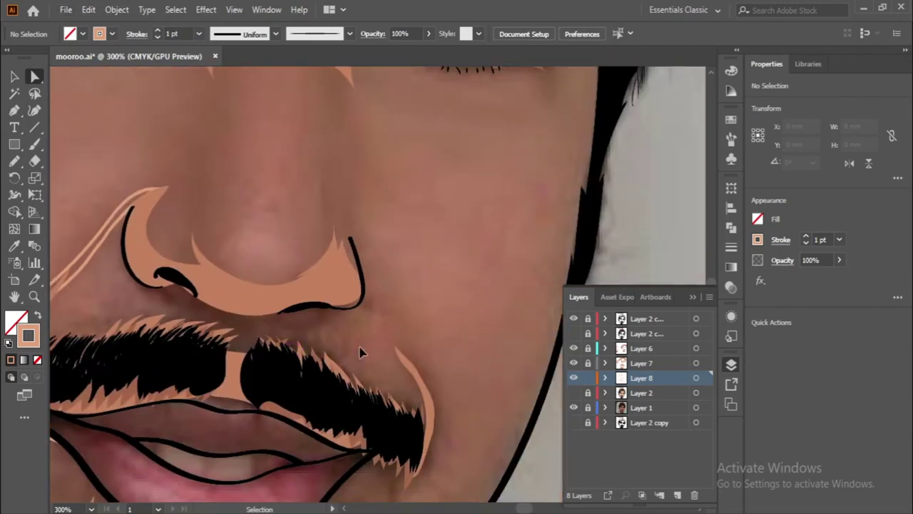
- Undo the stray nose stroke and reshape the nose highlight by moving an anchor
key(n)
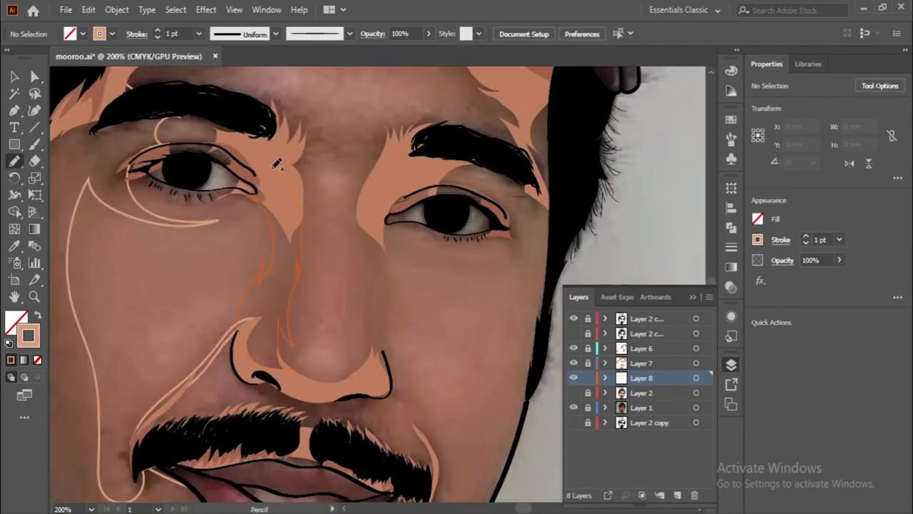
scroll(322, 197, right, 3)
key(ctrl+z)
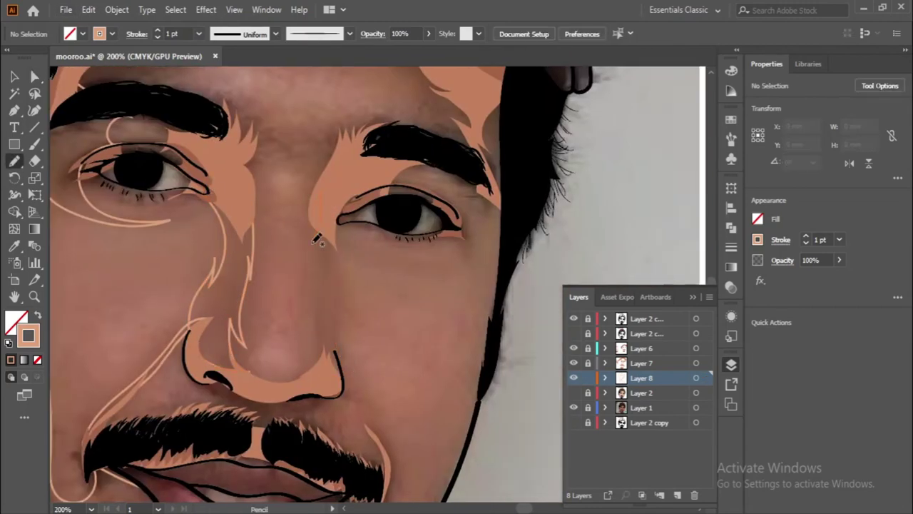
alt+scroll(323, 190, up, 5)
alt+scroll(438, 259, down, 2)
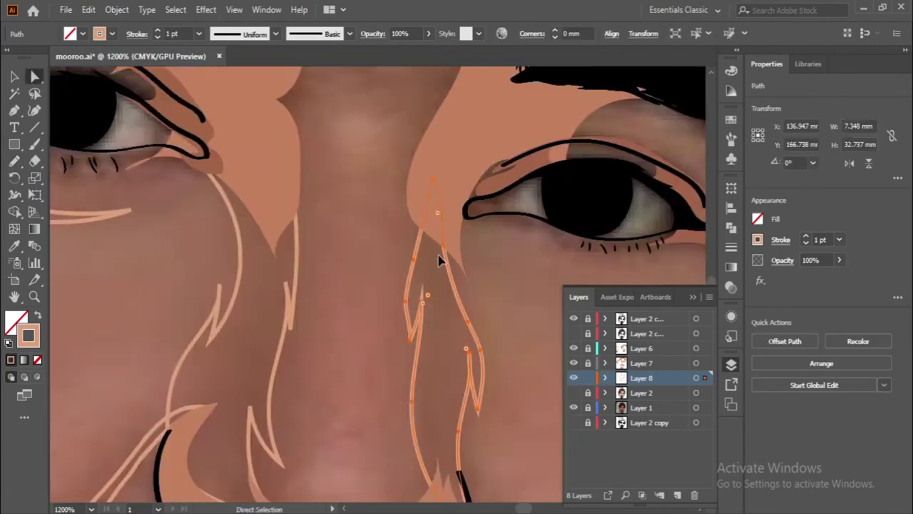
key(a)
drag(389, 240, 401, 240)
key(ctrl+shift+a)
- Pencil shading beside the lower lip and down the cheek from the eyebrow
key(n)
alt+scroll(410, 288, down, 5)
scroll(400, 182, up, 1)
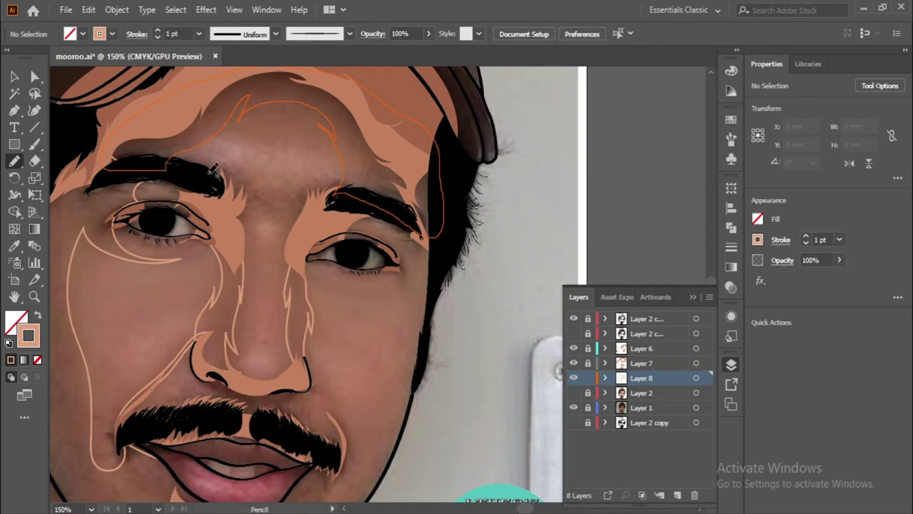
scroll(212, 168, down, 2)
scroll(299, 165, right, 1)
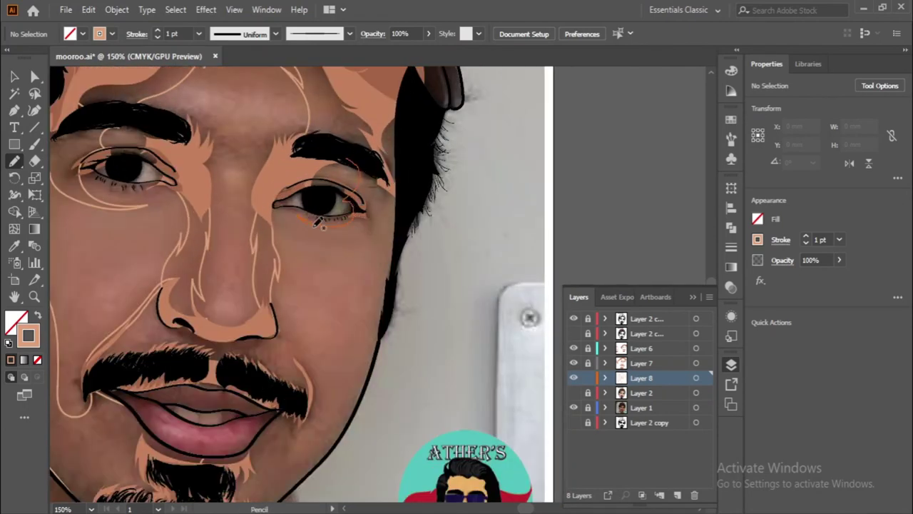
drag(298, 429, 221, 451)
alt+scroll(221, 451, up, 1)
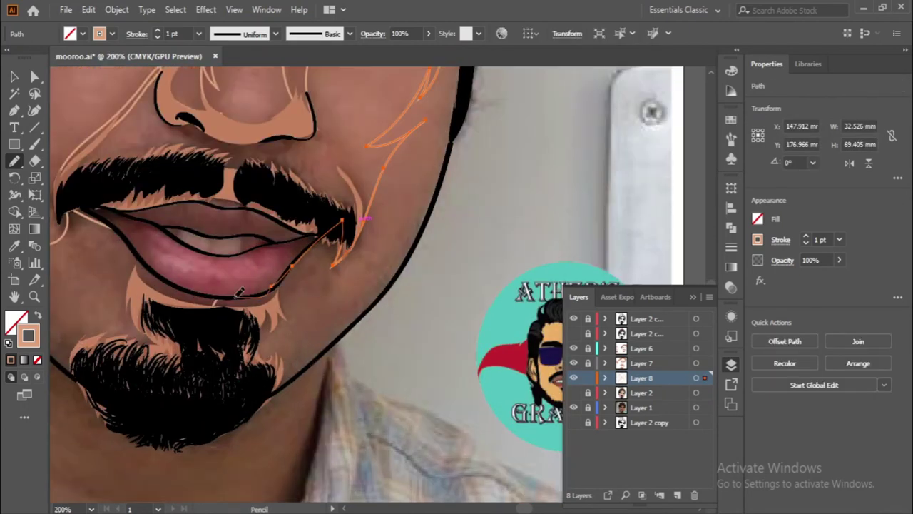
scroll(465, 141, up, 5)
scroll(428, 121, right, 2)
drag(325, 103, 381, 95)
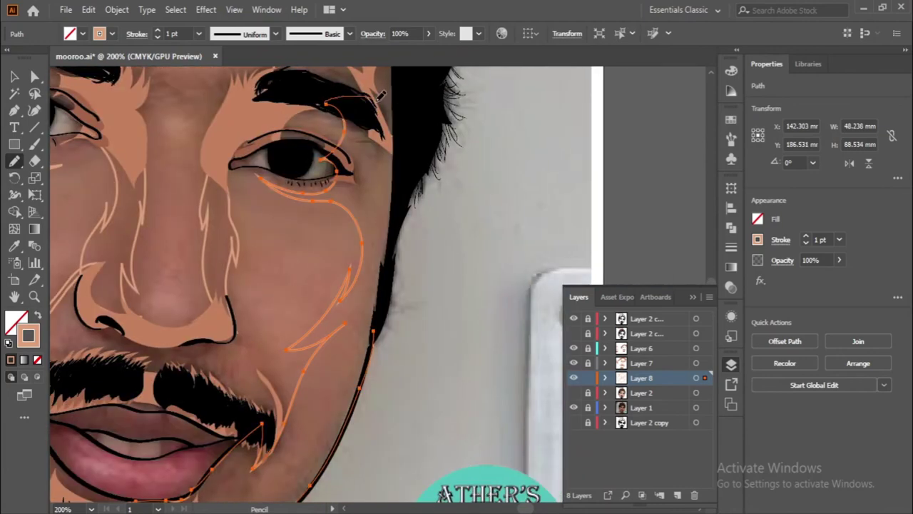
ctrl+click(418, 344)
- Pencil shading strokes beside the moustache and on the ear, then deselect
scroll(471, 380, left, 4)
drag(432, 348, 431, 347)
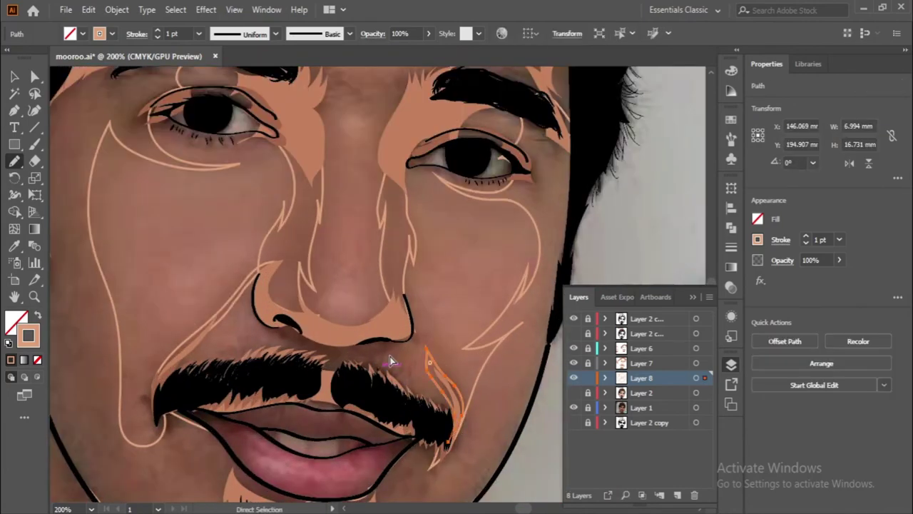
alt+scroll(321, 285, down, 2)
alt+scroll(250, 321, up, 3)
scroll(193, 161, up, 4)
scroll(193, 160, left, 3)
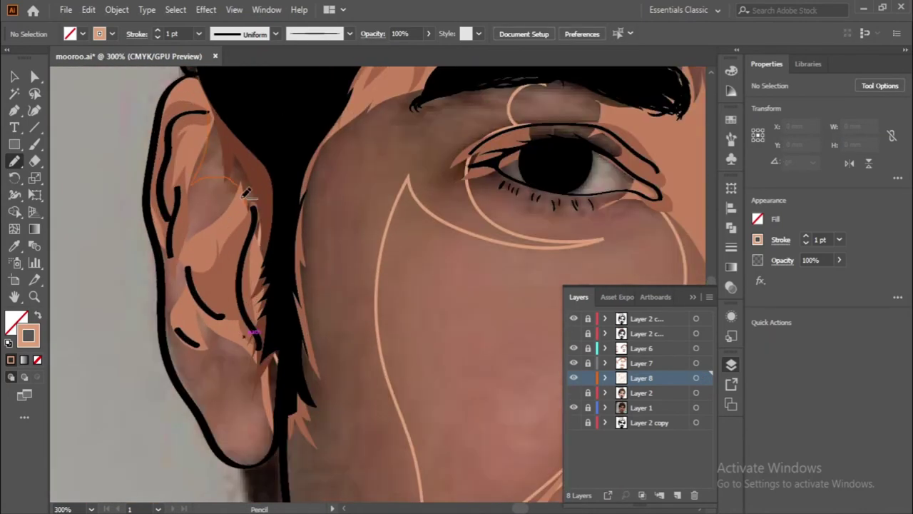
drag(207, 324, 206, 324)
scroll(214, 321, down, 2)
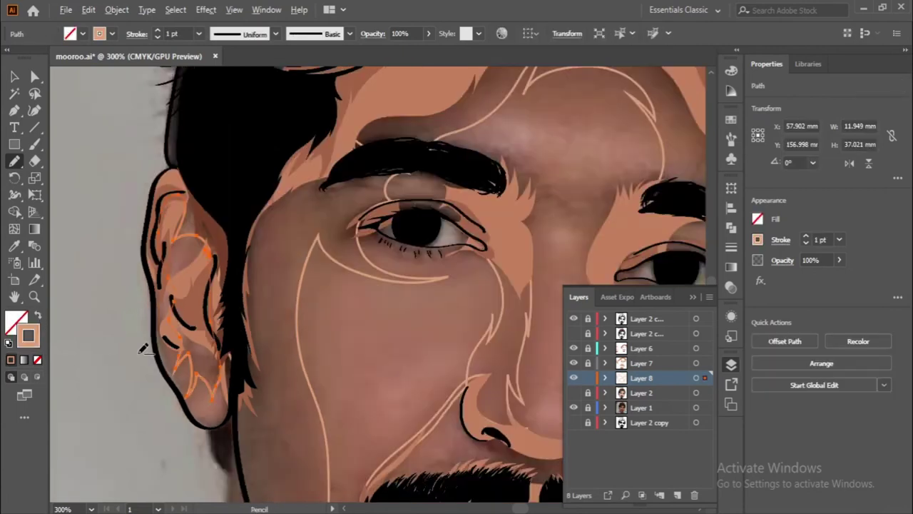
scroll(185, 328, down, 1)
scroll(151, 339, down, 1)
key(v)
click(151, 339)
- Sample a skin shading colour and adjust its fill colour settings
alt+scroll(200, 281, up, 1)
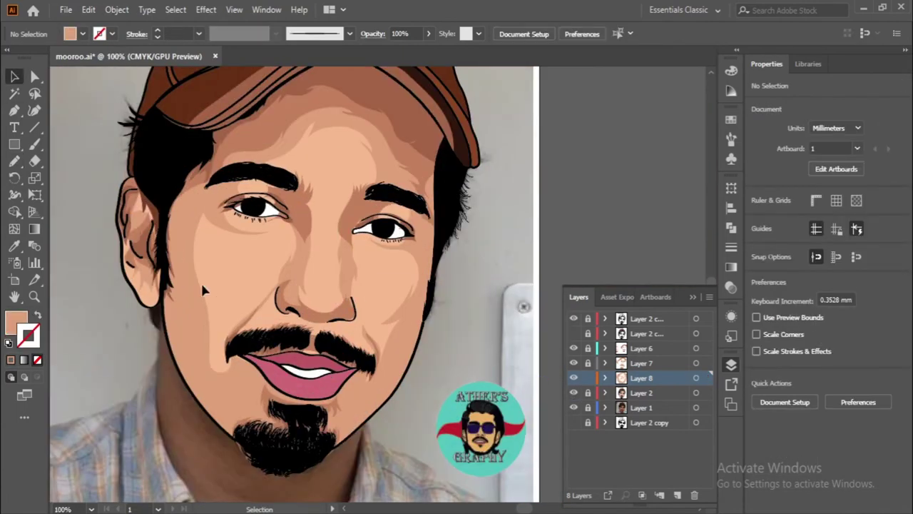
scroll(200, 281, down, 1)
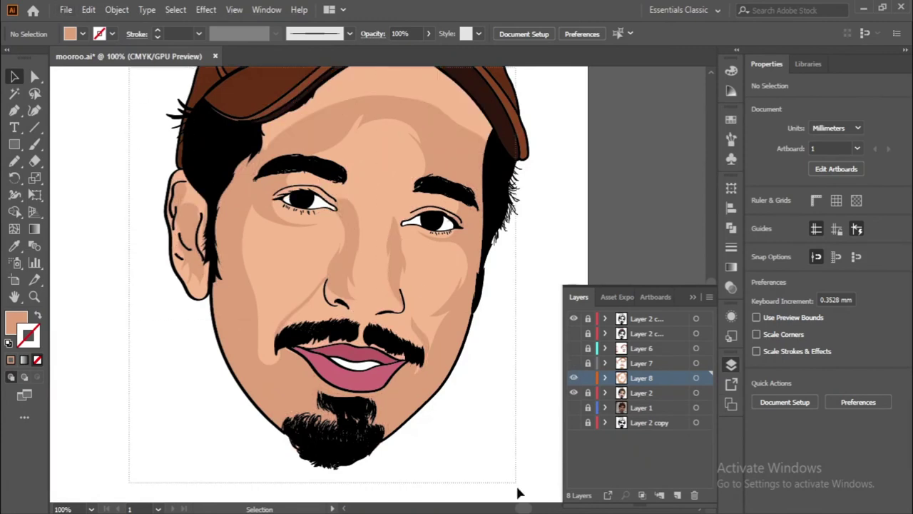
click(428, 400)
key(i)
double_click(16, 322)
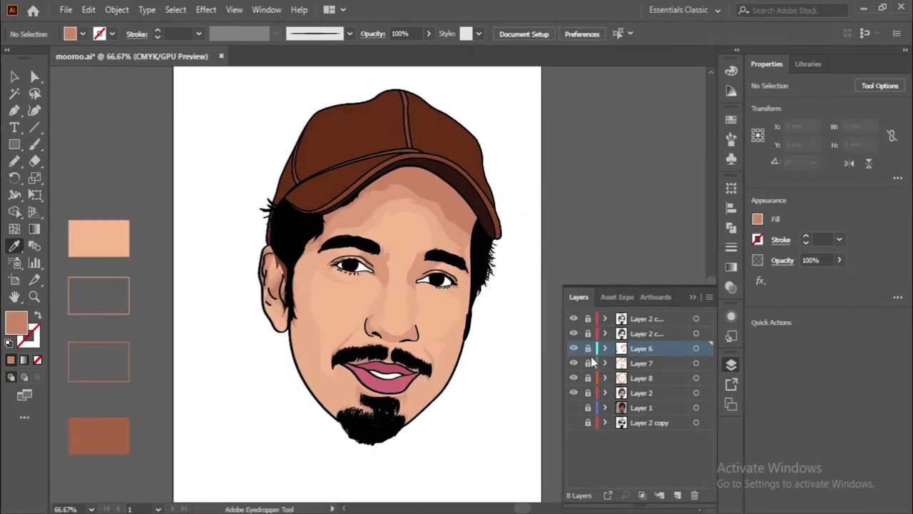
scroll(378, 286, up, 1)
key(v)
- Lock the lower layer and pencil a black shadow shape below the ear
scroll(198, 307, up, 1)
scroll(197, 307, up, 1)
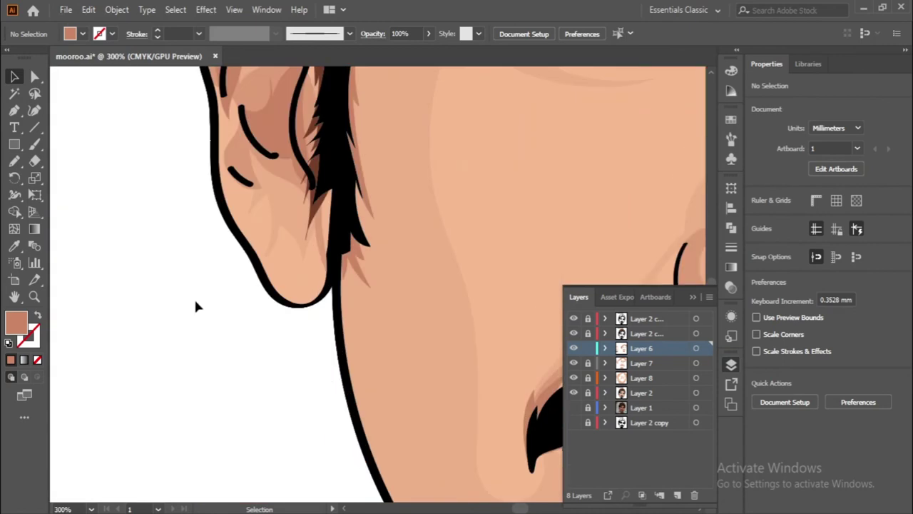
key(n)
click(588, 334)
drag(264, 277, 298, 342)
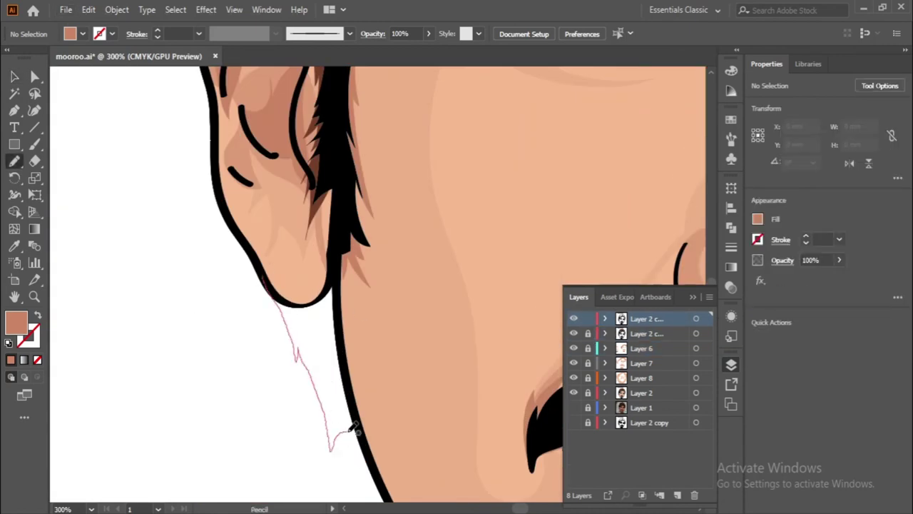
scroll(331, 286, down, 1)
scroll(336, 407, down, 1)
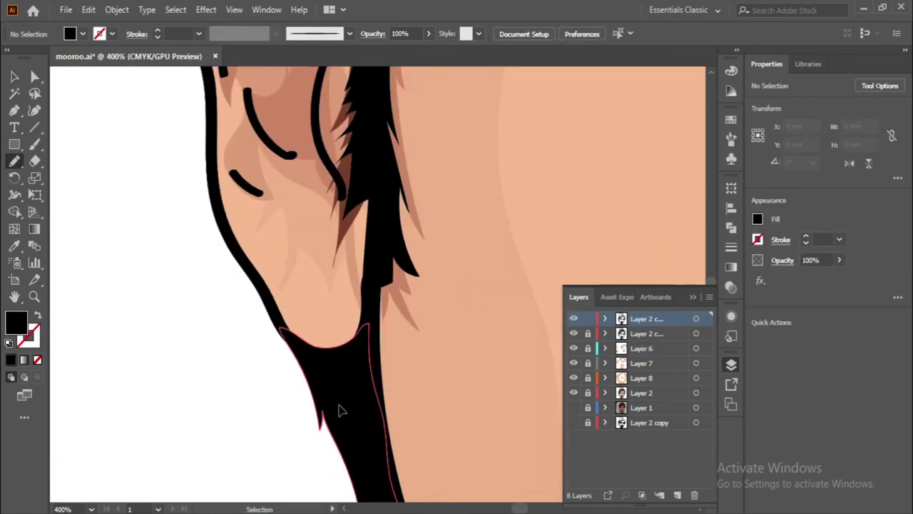
scroll(418, 405, down, 2)
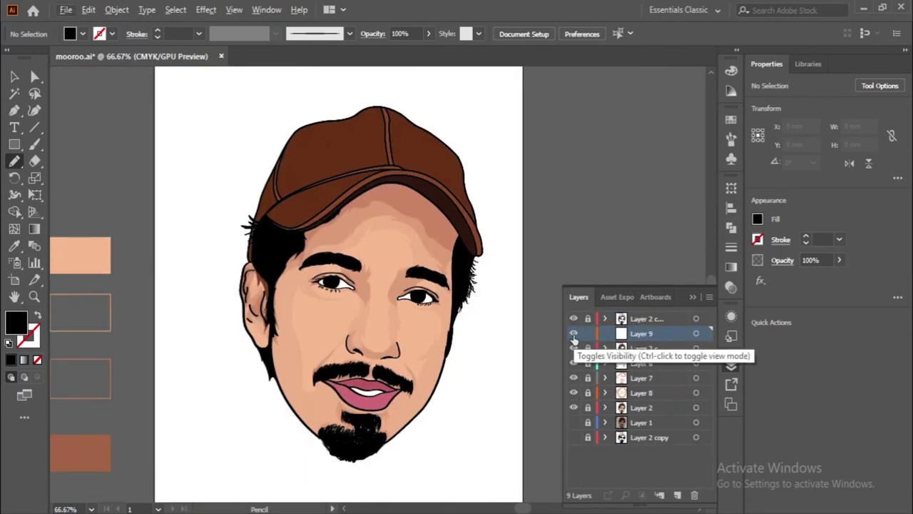
- Hide the colour layers, sample the lip pink, and pencil highlight strokes on the lips
drag(574, 348, 573, 407)
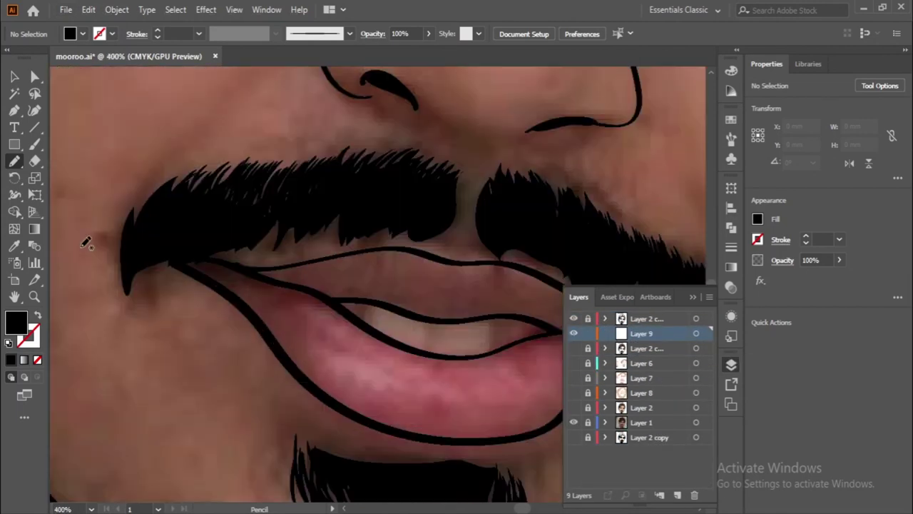
click(347, 358)
key(n)
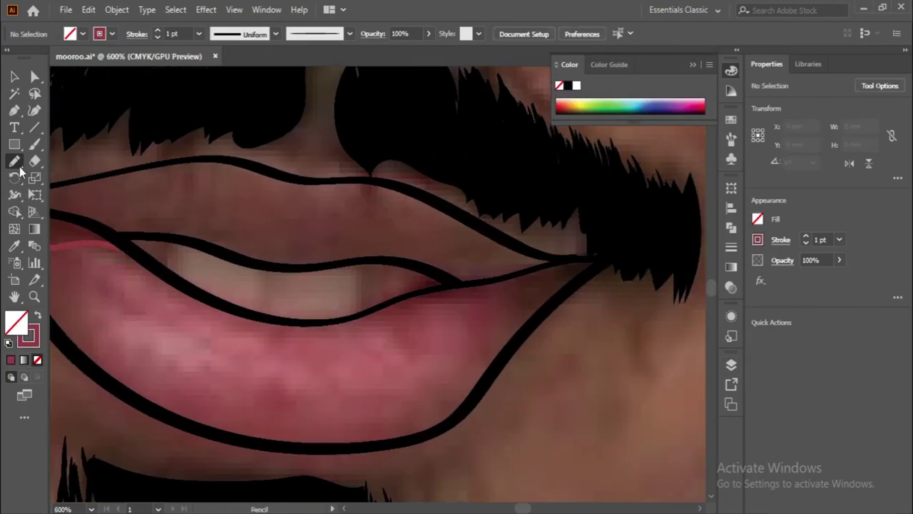
drag(526, 329, 524, 333)
key(ctrl+minus)
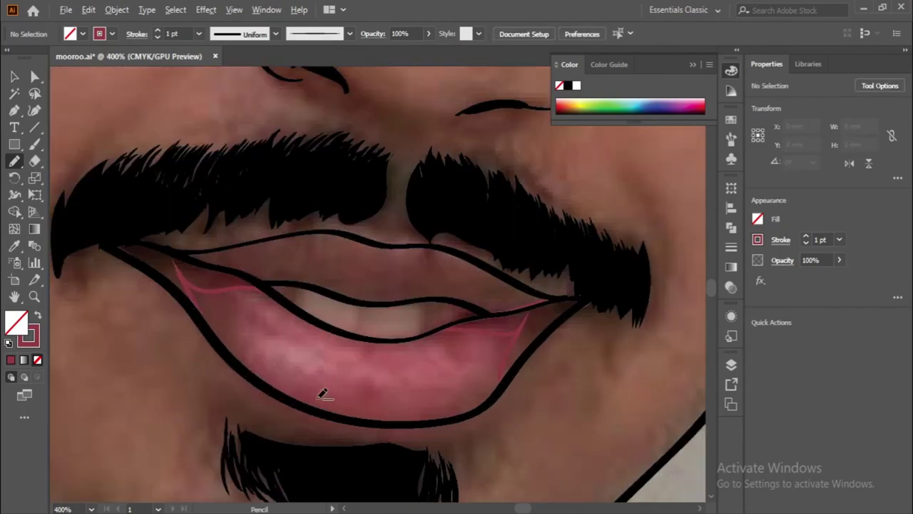
drag(180, 273, 284, 396)
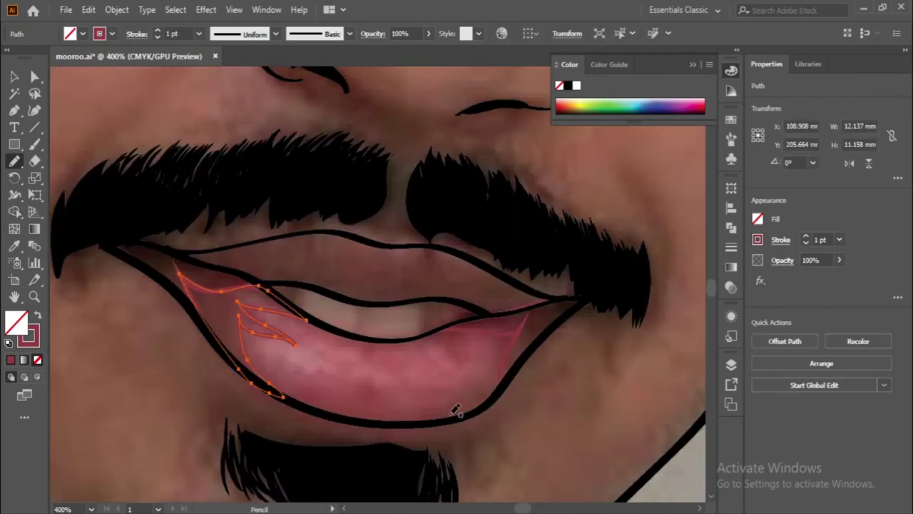
drag(424, 417, 506, 401)
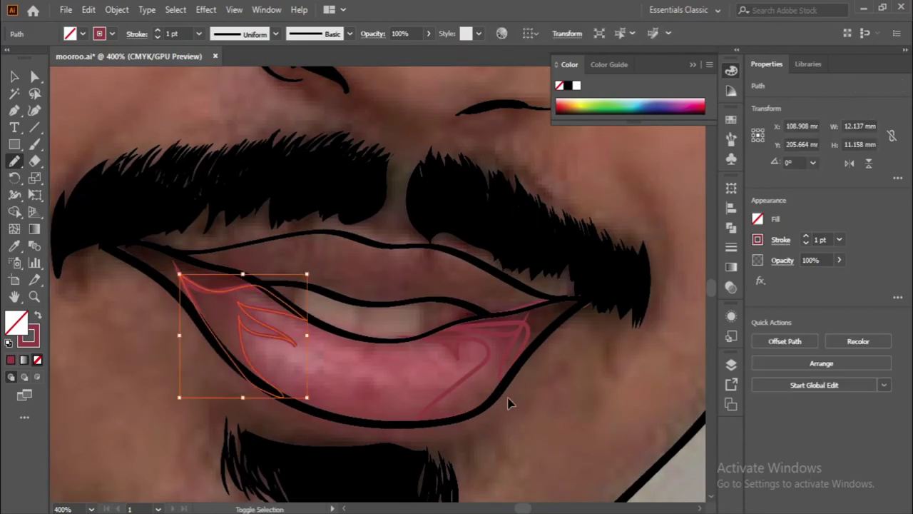
- Apply a lighter pink to the lip highlights via the Color Picker, including the upper-lip highlight
double_click(28, 336)
click(597, 173)
ctrl+click(127, 292)
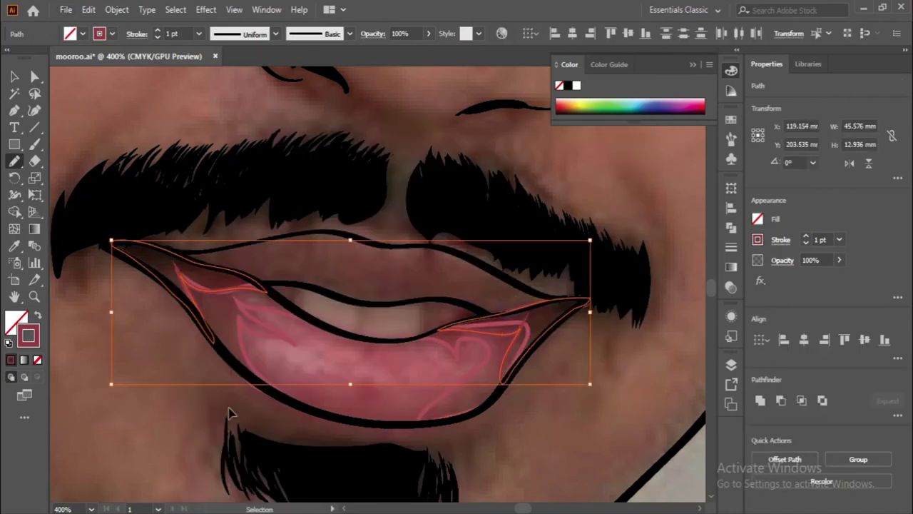
key(ctrl+shift+a)
key(ctrl+plus)
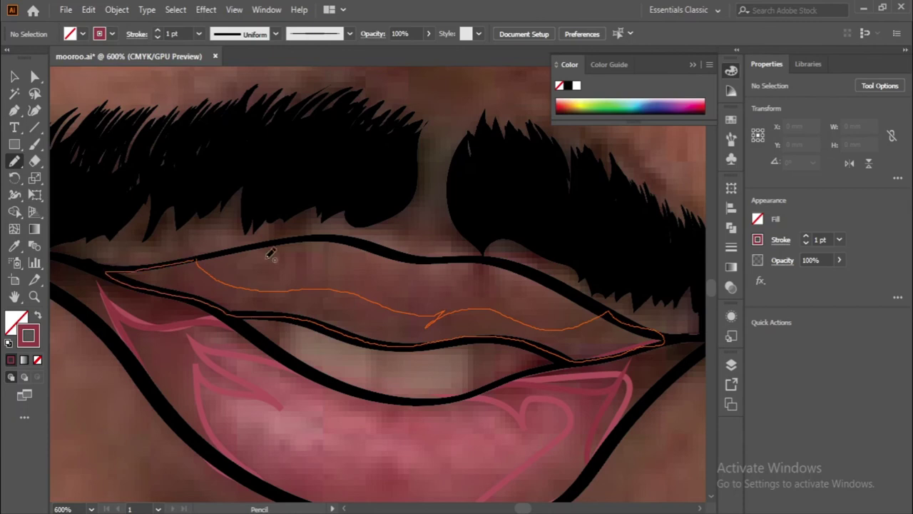
scroll(271, 254, down, 3)
scroll(279, 338, down, 2)
ctrl+click(214, 306)
double_click(29, 335)
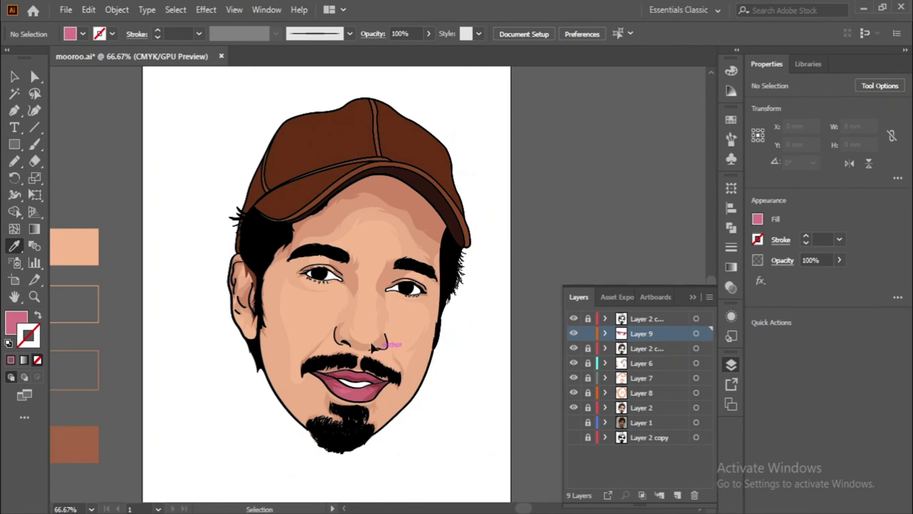
- Paintbrush the eye corners, then move Layer 1's round logo left beside the chin
key(b)
key(d)
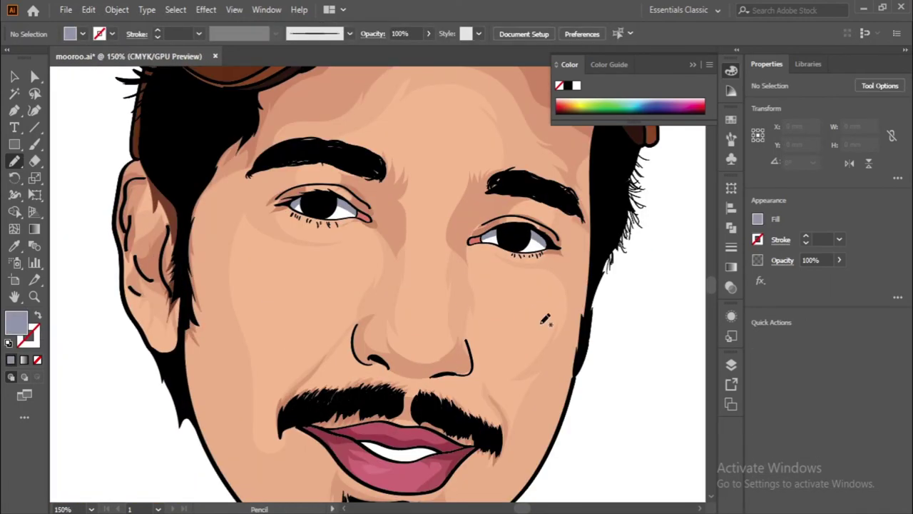
key(F7)
click(606, 423)
click(615, 437)
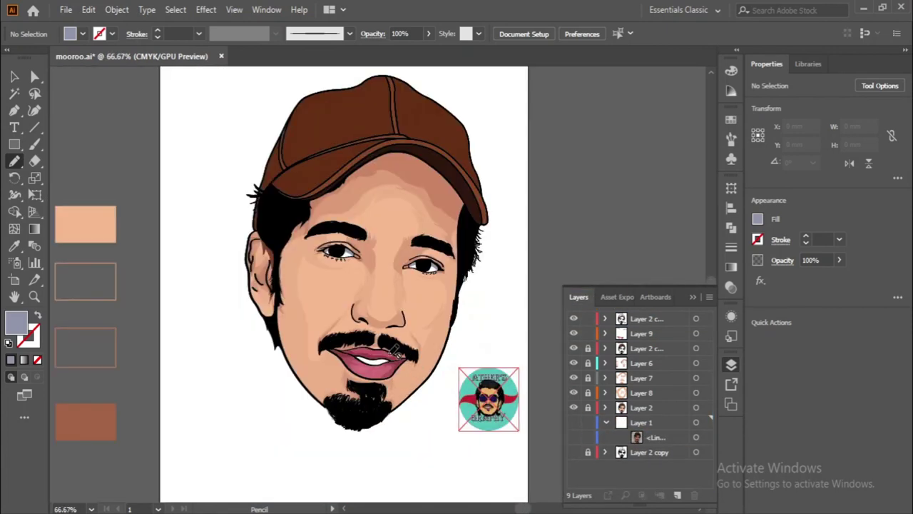
drag(451, 411, 308, 406)
click(496, 463)
key(ctrl+minus)
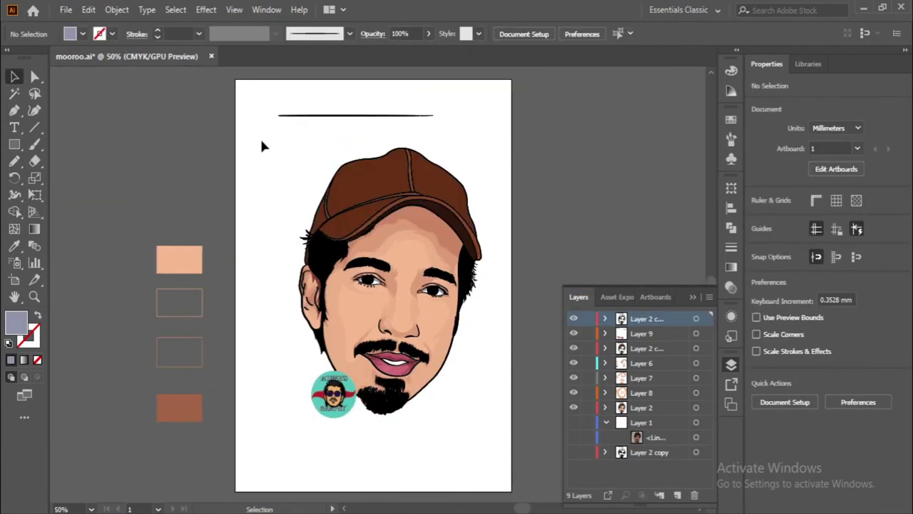